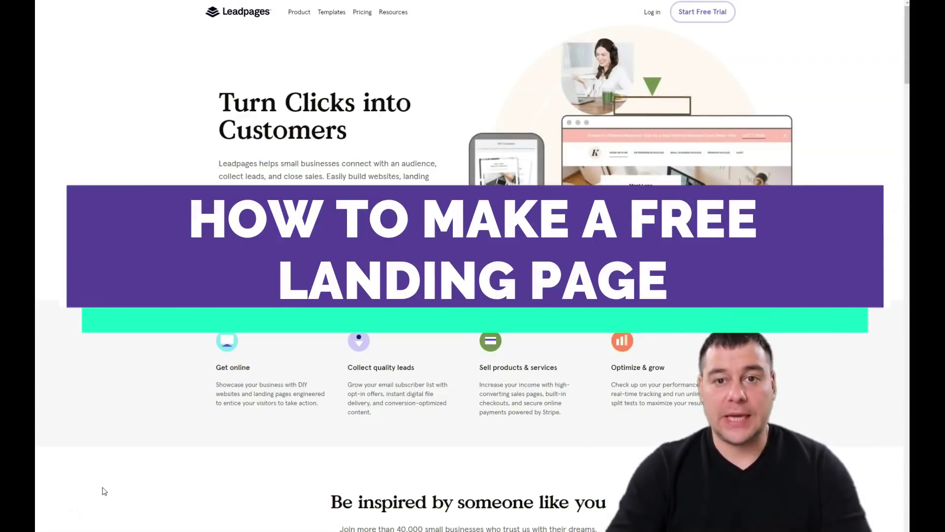
# - Review the Leadpages homepage's feature, integration and free trial sections down to the footer
pyautogui.scroll(-20, 287, 397)
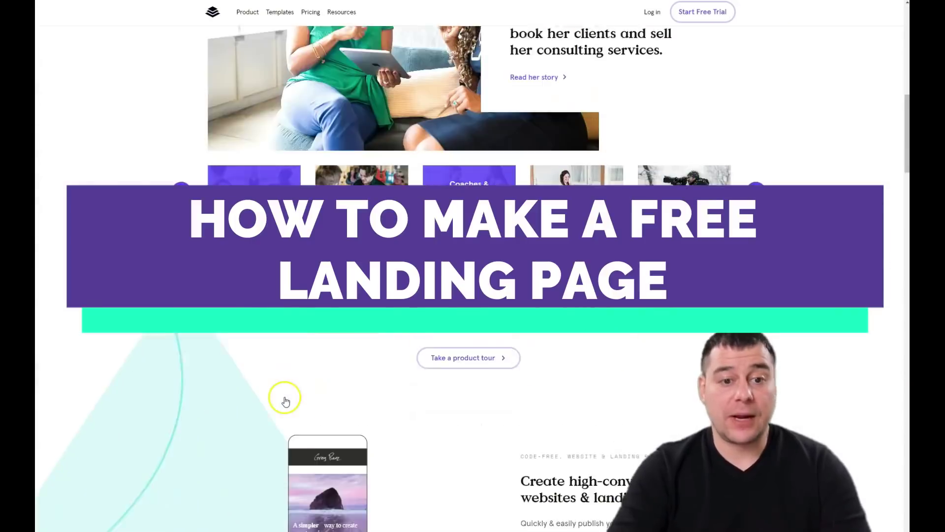
pyautogui.scroll(-15, 286, 397)
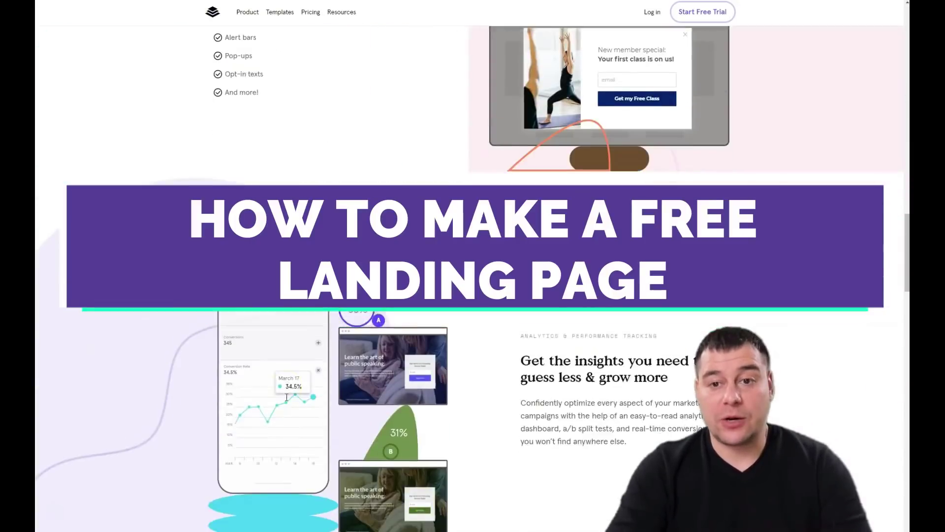
pyautogui.scroll(-15, 287, 397)
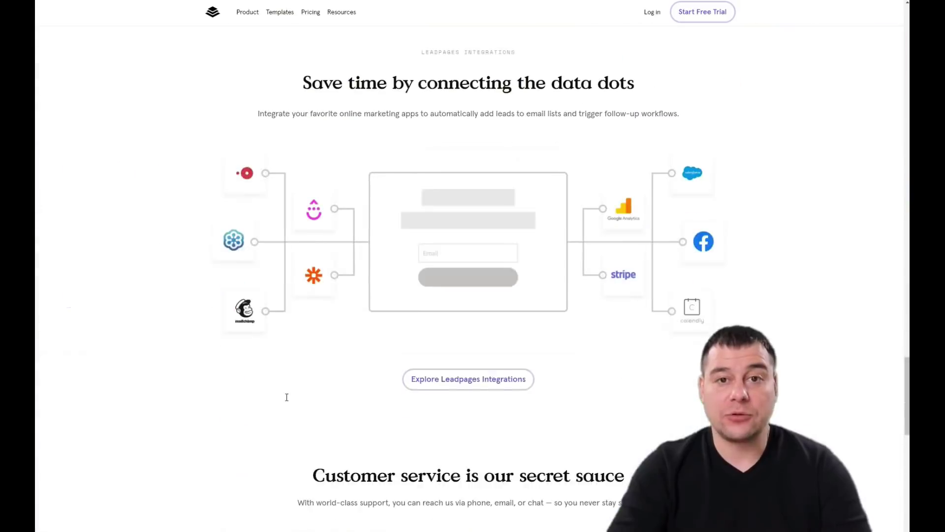
pyautogui.scroll(-6, 287, 397)
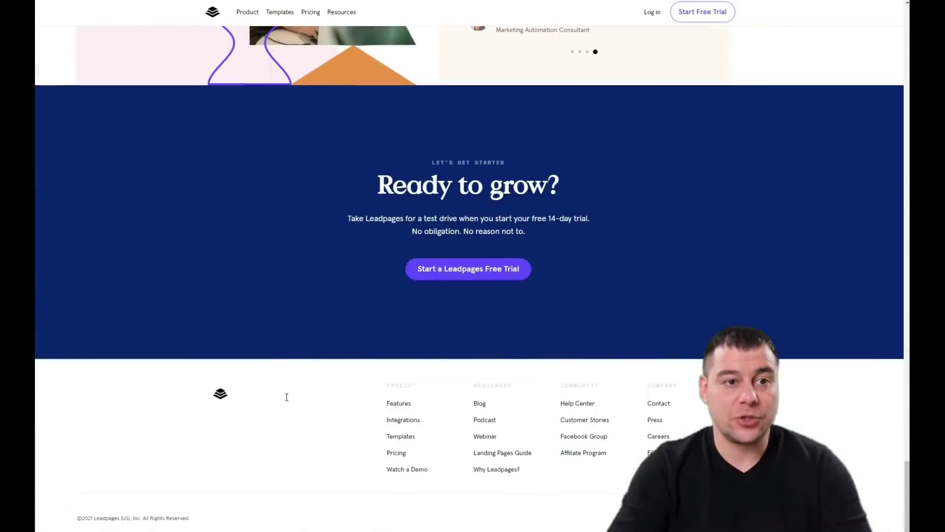
pyautogui.scroll(20, 287, 397)
pyautogui.scroll(20, 287, 400)
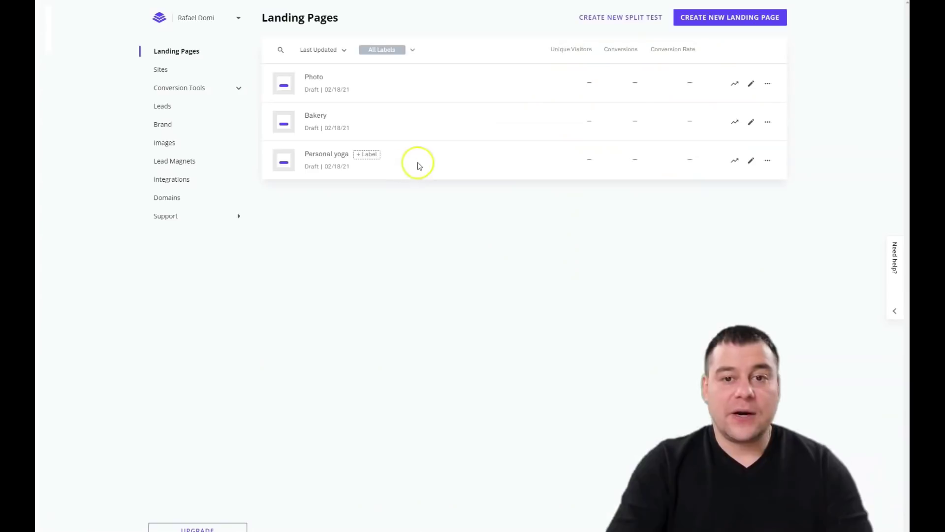
# - Start a new landing page and browse the first templates in the gallery
pyautogui.click(698, 24)
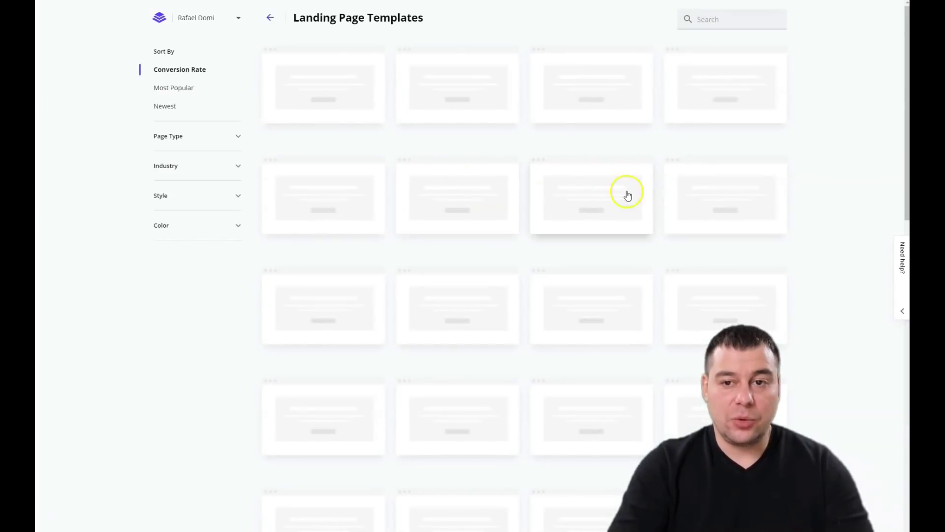
pyautogui.scroll(-2, 505, 164)
pyautogui.scroll(-12, 507, 170)
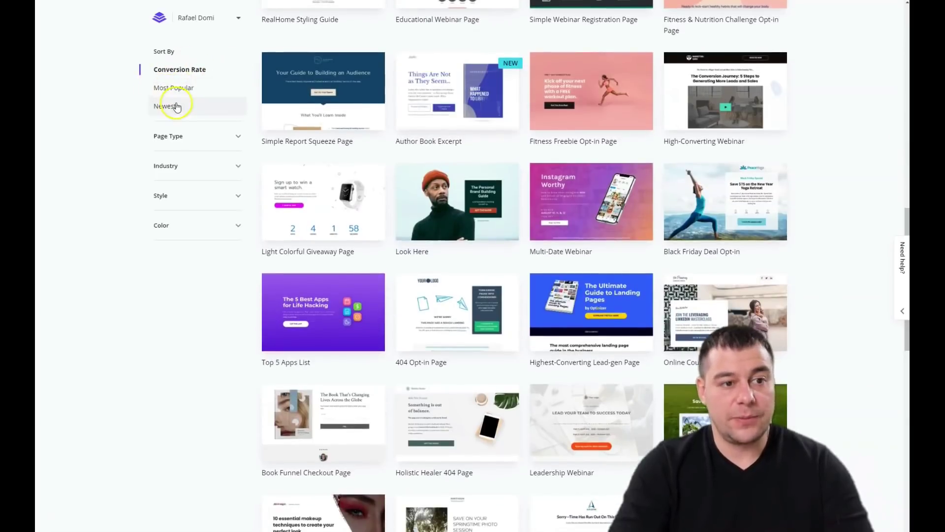
# - Examine the Page Type and Industry filter options for the landing page templates
pyautogui.click(240, 140)
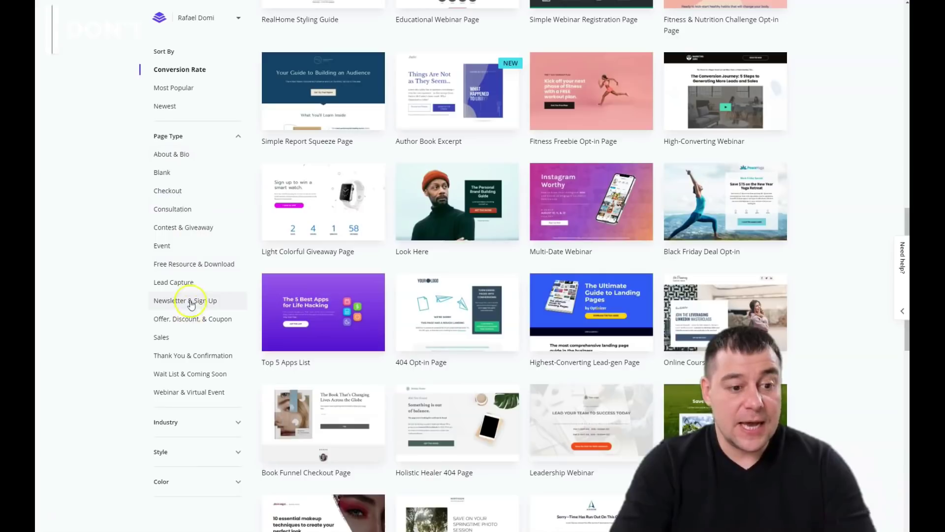
pyautogui.click(237, 137)
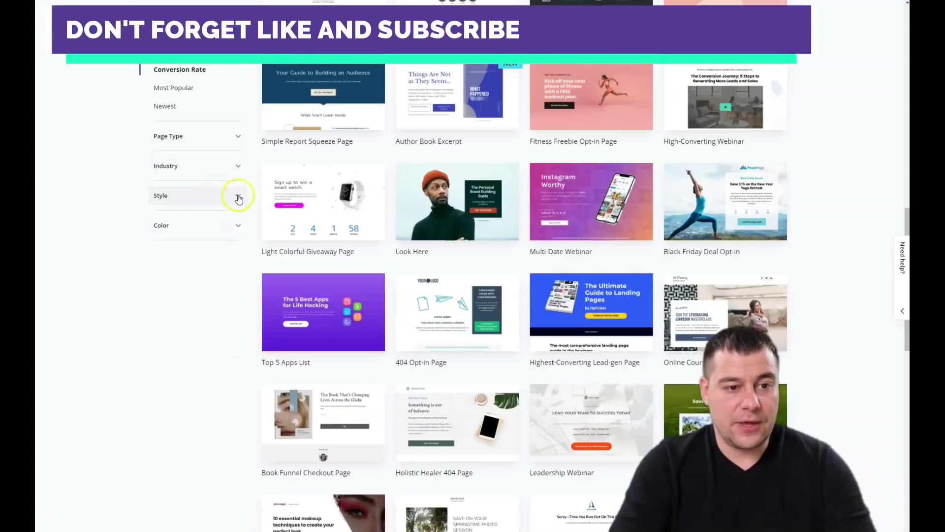
pyautogui.click(238, 166)
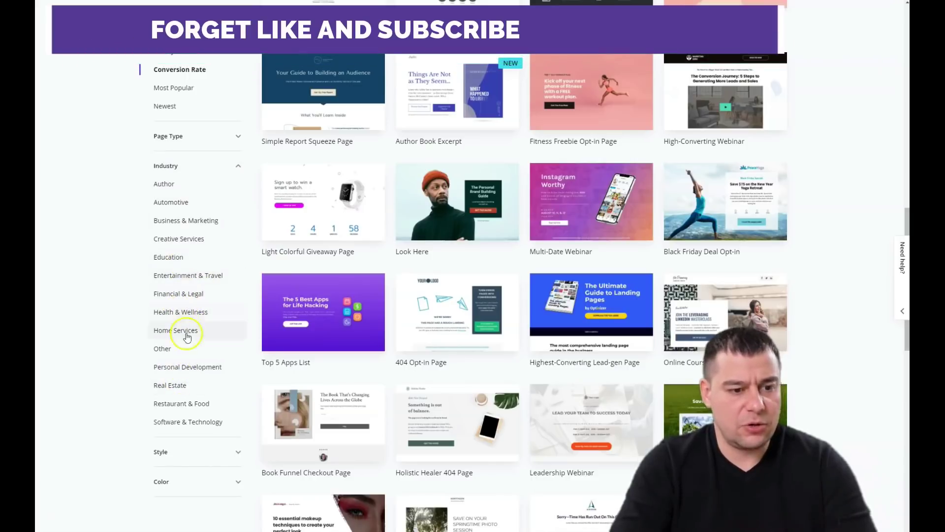
pyautogui.click(239, 167)
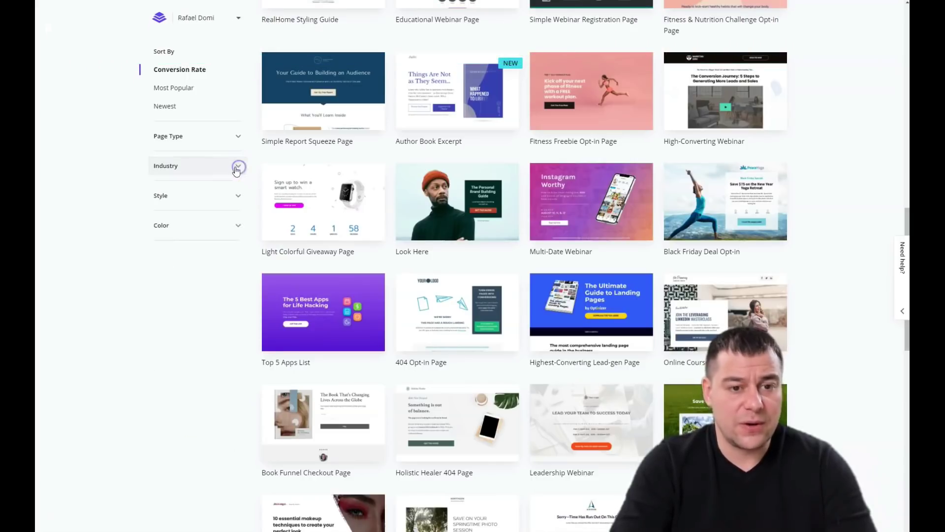
# - Browse the whole landing page template gallery sorted by conversion rate to compare the available designs
pyautogui.scroll(-13, 586, 246)
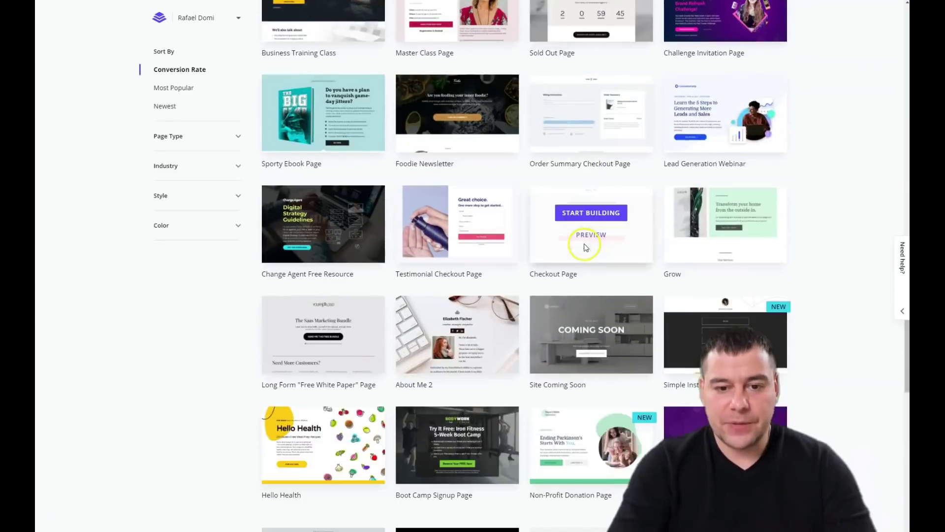
pyautogui.scroll(-11, 586, 247)
pyautogui.scroll(-9, 585, 247)
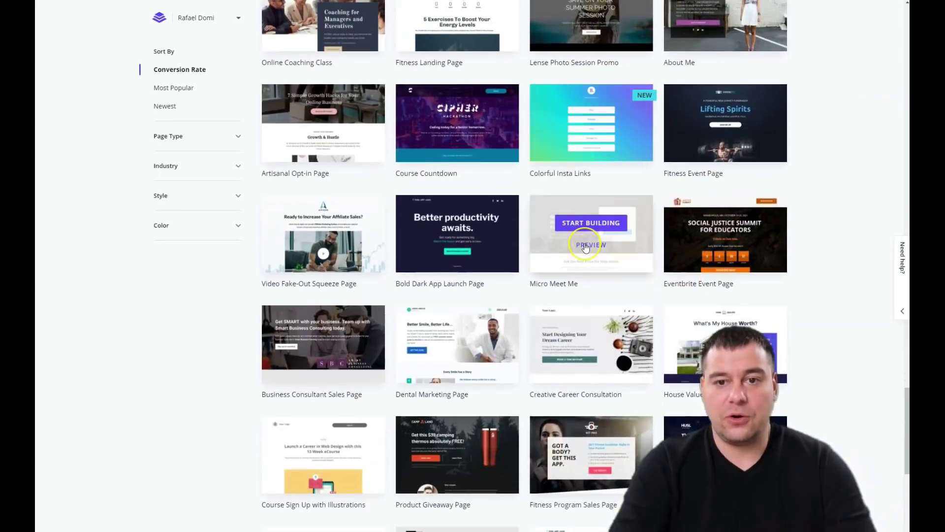
pyautogui.scroll(-5, 585, 247)
pyautogui.scroll(5, 585, 246)
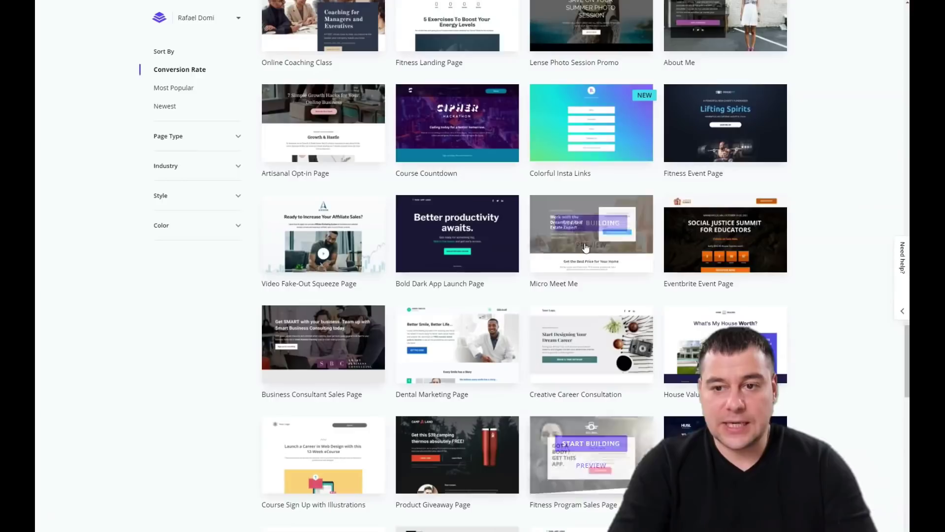
pyautogui.scroll(-13, 583, 225)
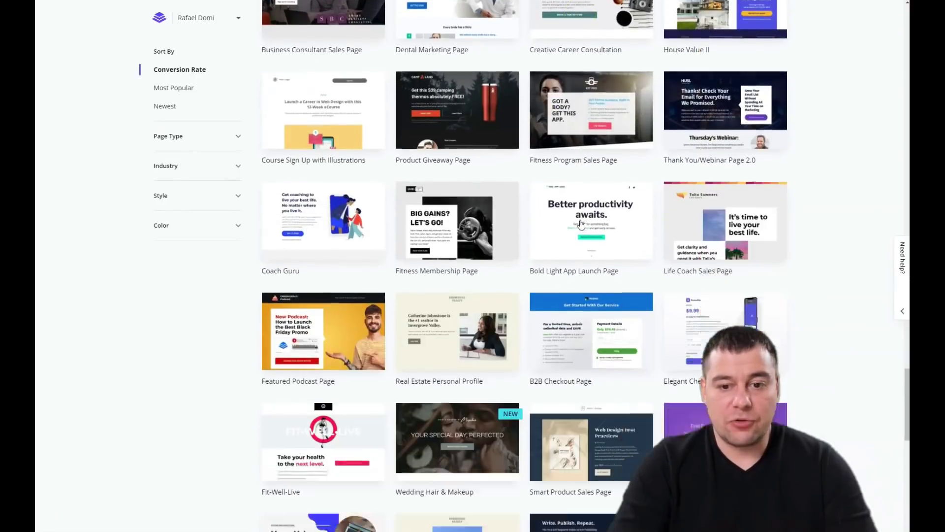
pyautogui.scroll(-6, 581, 224)
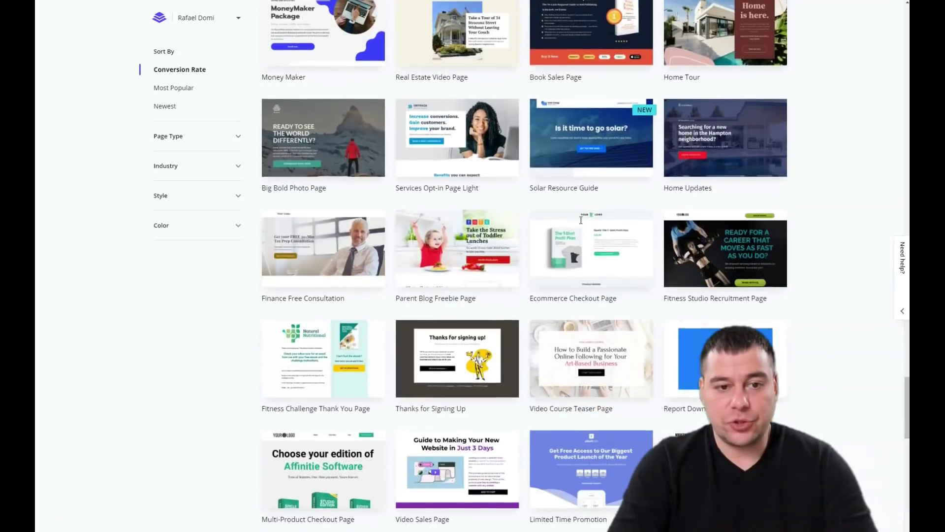
pyautogui.scroll(-7, 581, 224)
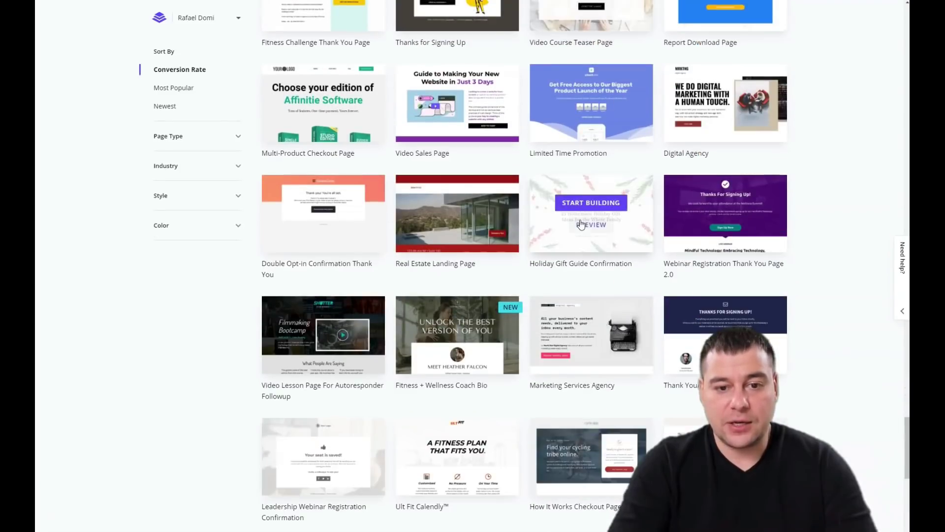
pyautogui.scroll(-5, 581, 224)
pyautogui.scroll(-8, 581, 224)
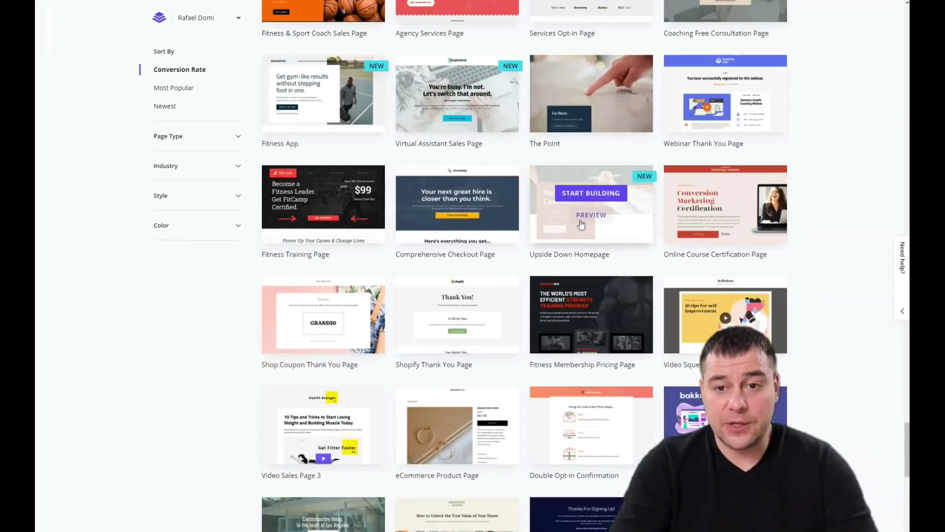
pyautogui.scroll(-13, 581, 224)
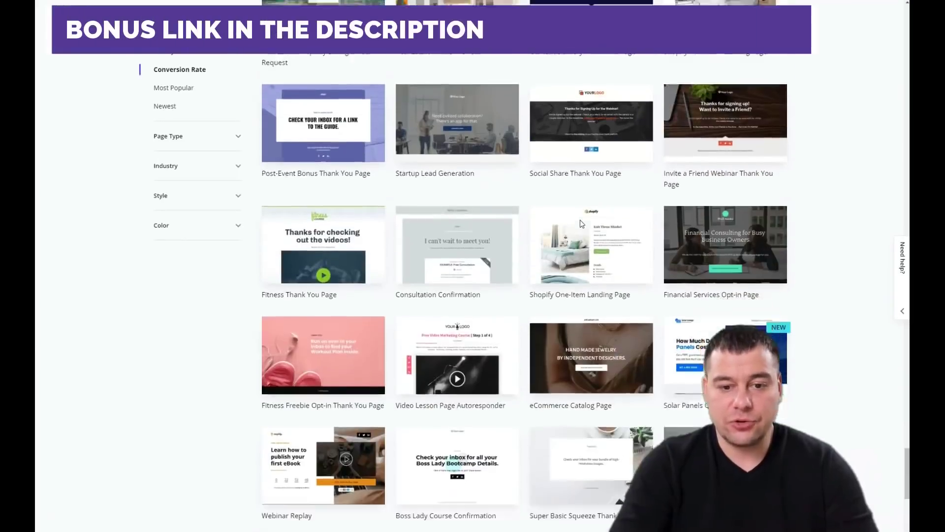
pyautogui.scroll(-5, 581, 224)
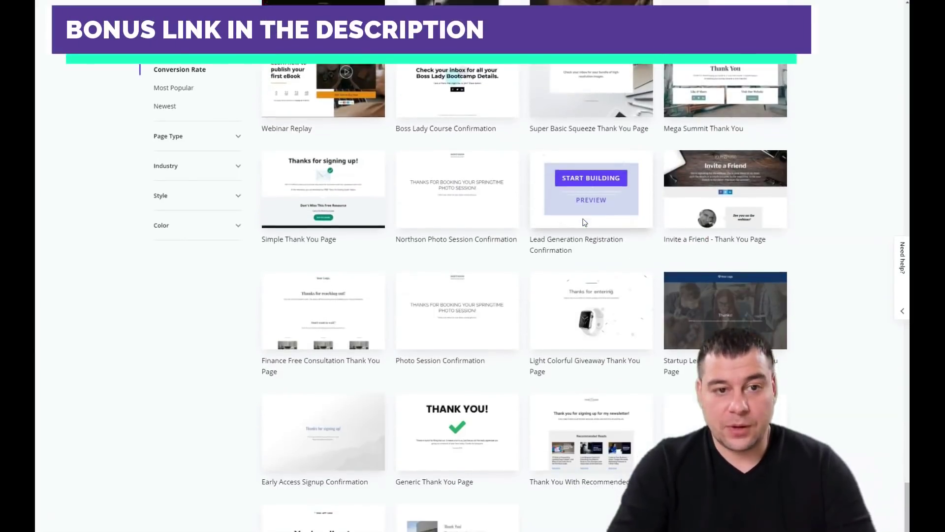
pyautogui.scroll(20, 584, 222)
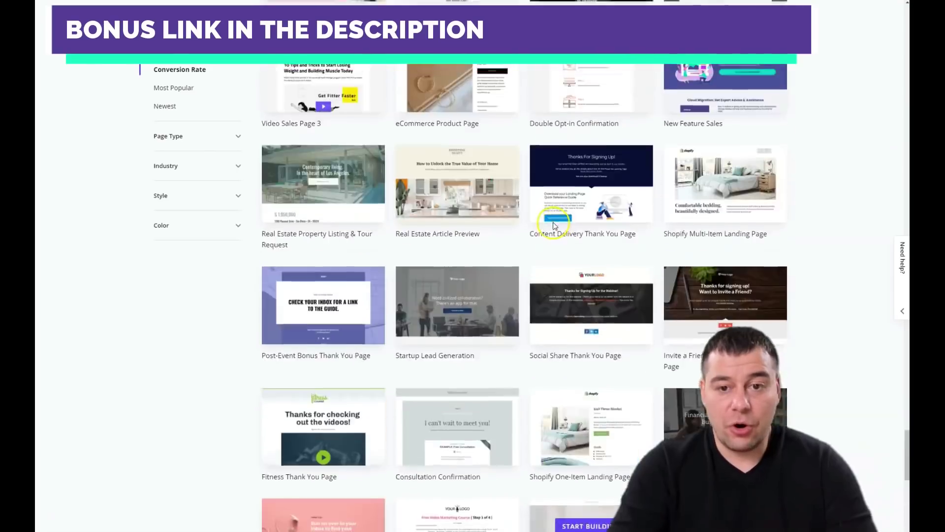
pyautogui.scroll(15, 552, 226)
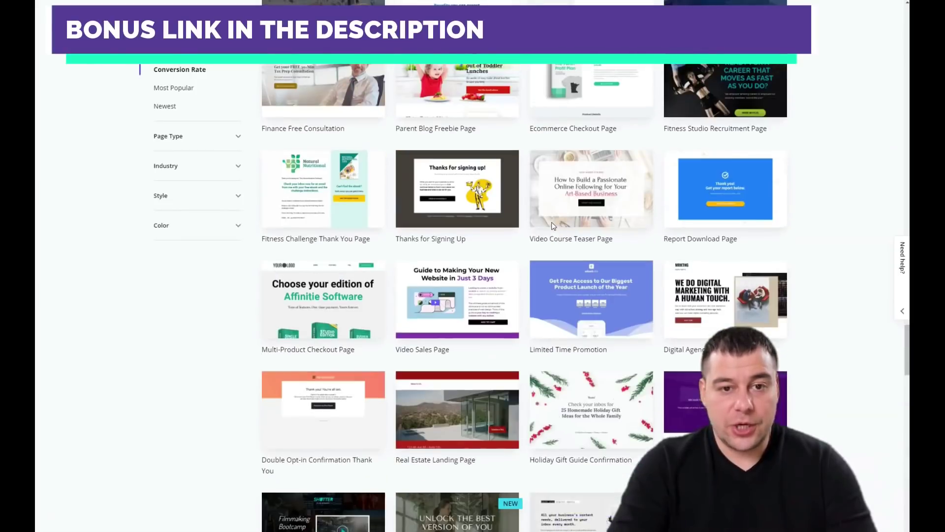
pyautogui.scroll(2, 552, 225)
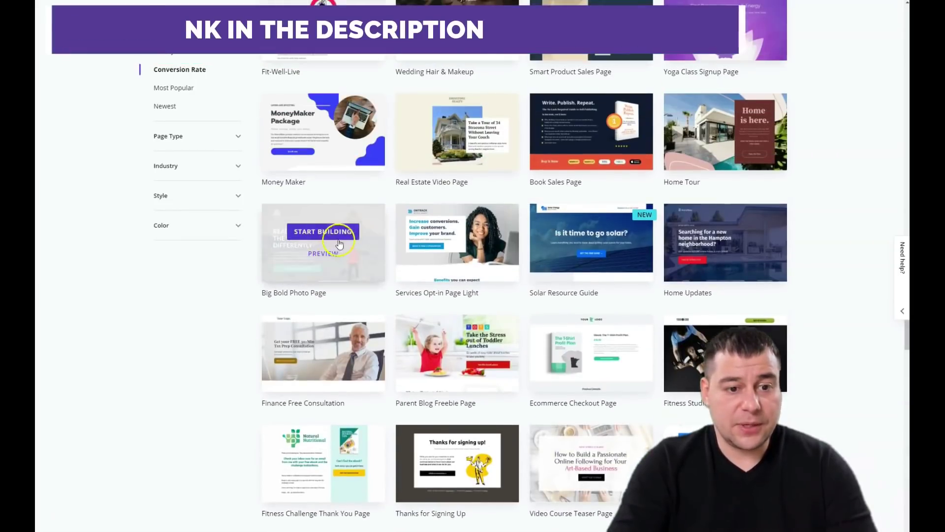
pyautogui.scroll(10, 544, 237)
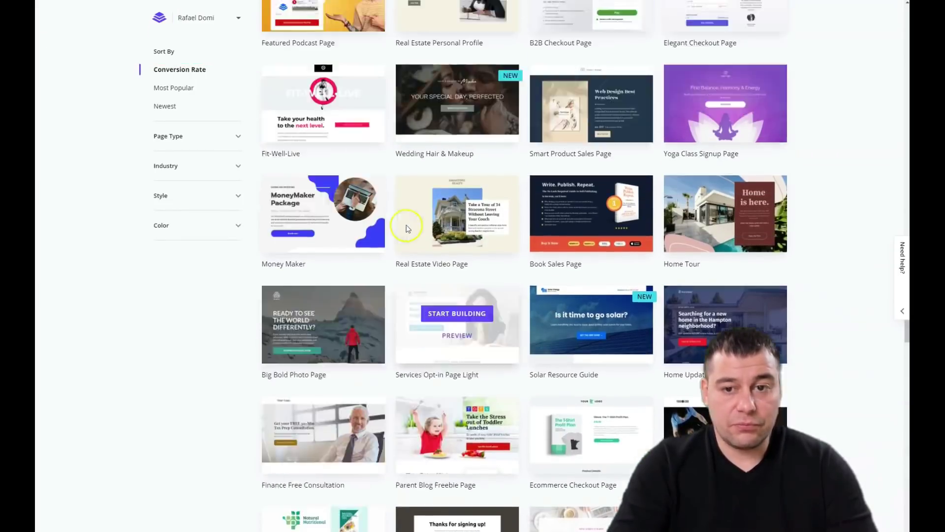
pyautogui.scroll(12, 542, 232)
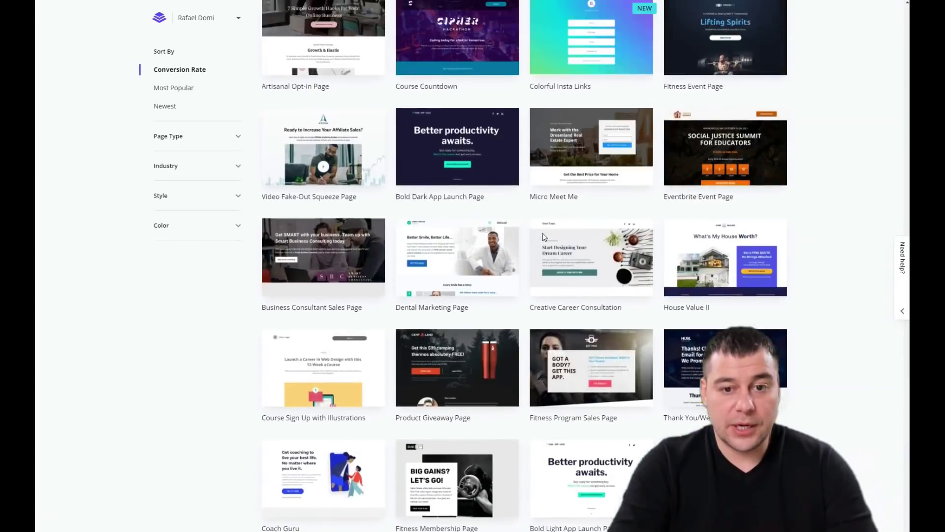
pyautogui.scroll(15, 540, 233)
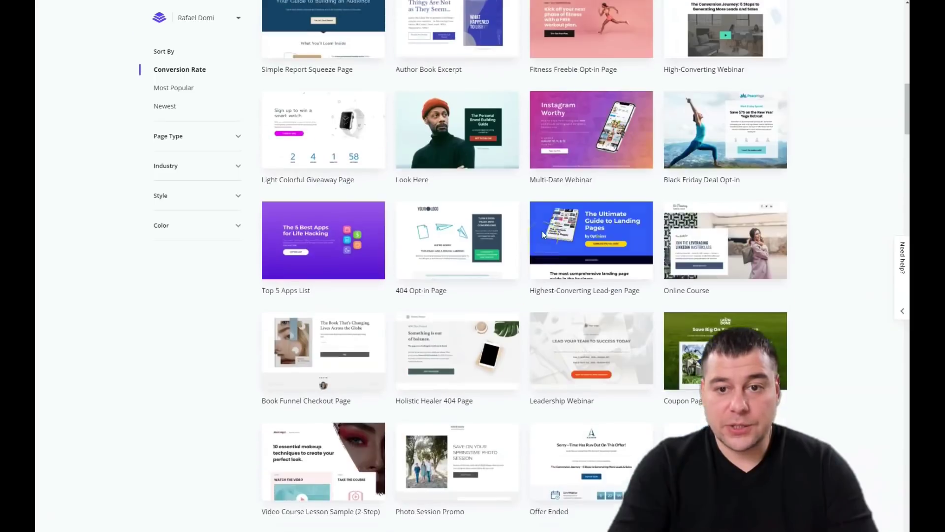
# - Start building from the Fitness Freebie Opt-in Page template and name the page "Get fit fast"
pyautogui.scroll(4, 543, 235)
pyautogui.moveTo(585, 189)
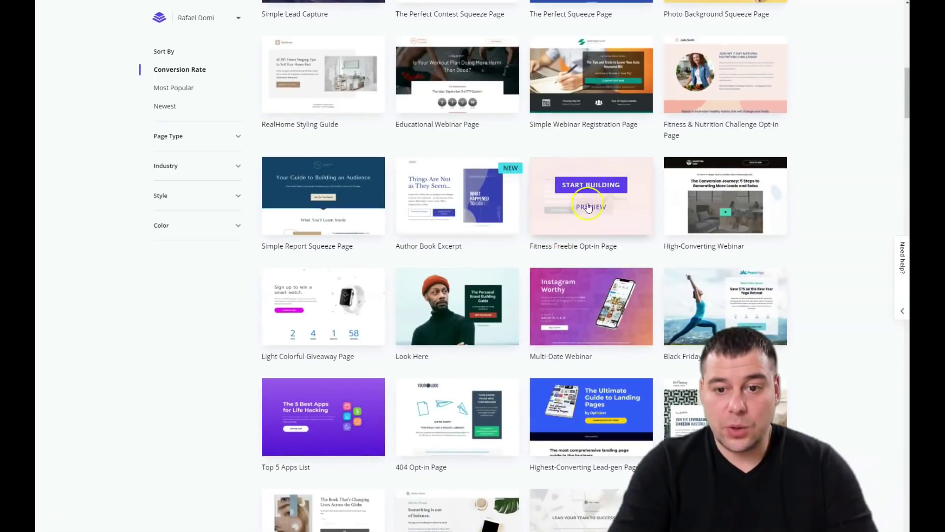
pyautogui.click(546, 163)
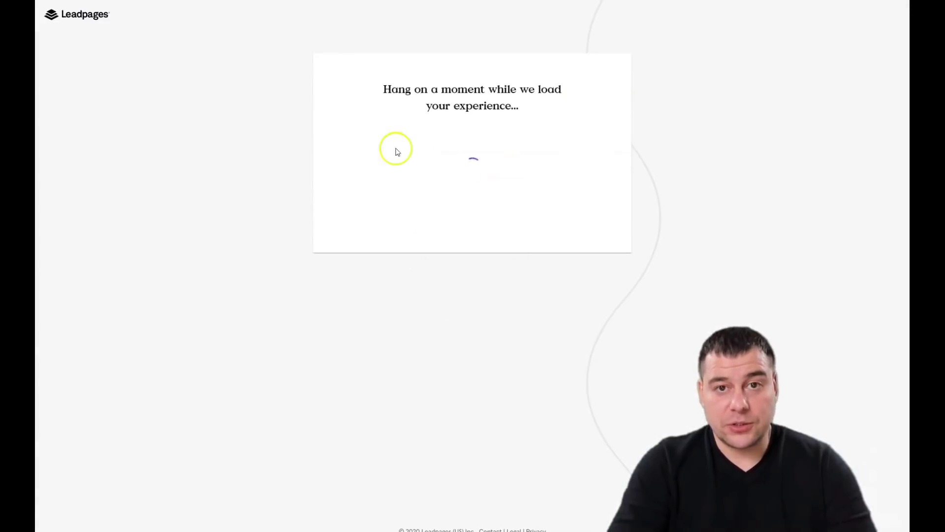
pyautogui.write('Get fit fast')
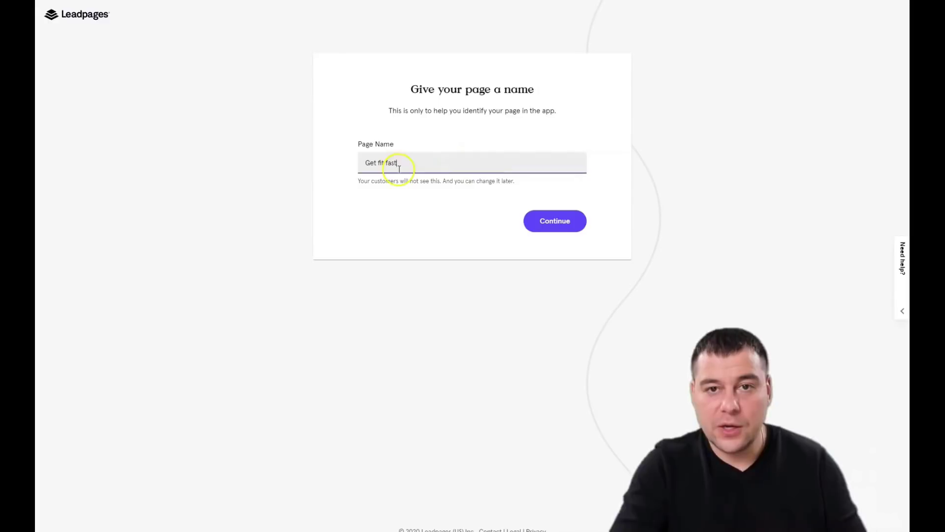
pyautogui.click(552, 221)
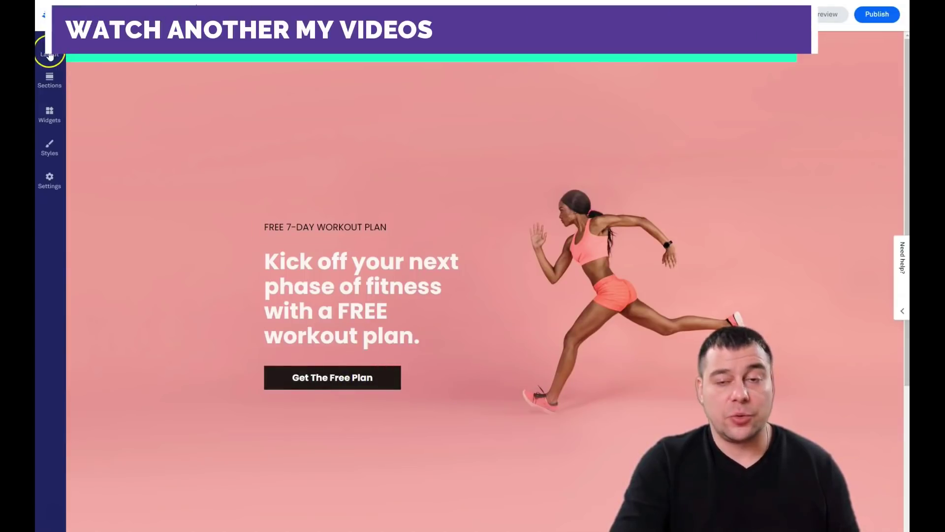
pyautogui.click(547, 149)
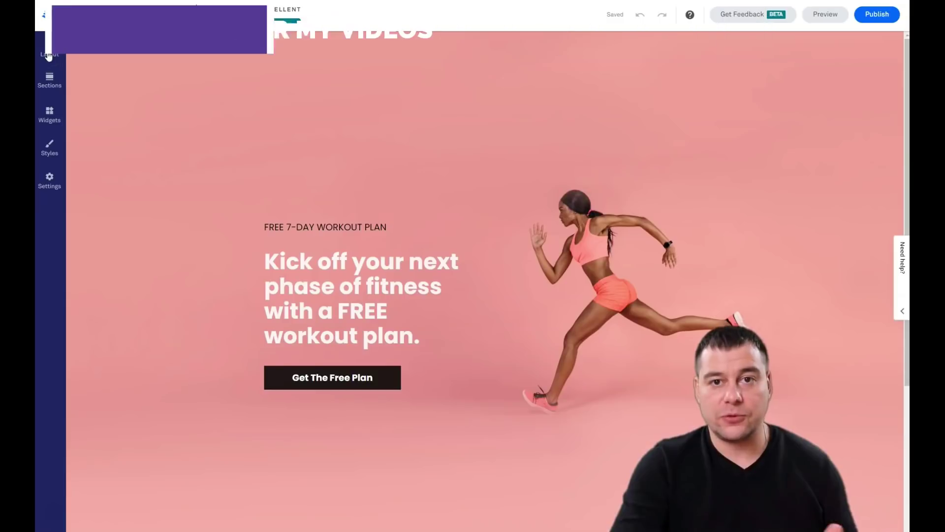
# - Add an About section with text and a photo below the page's footer
pyautogui.click(50, 51)
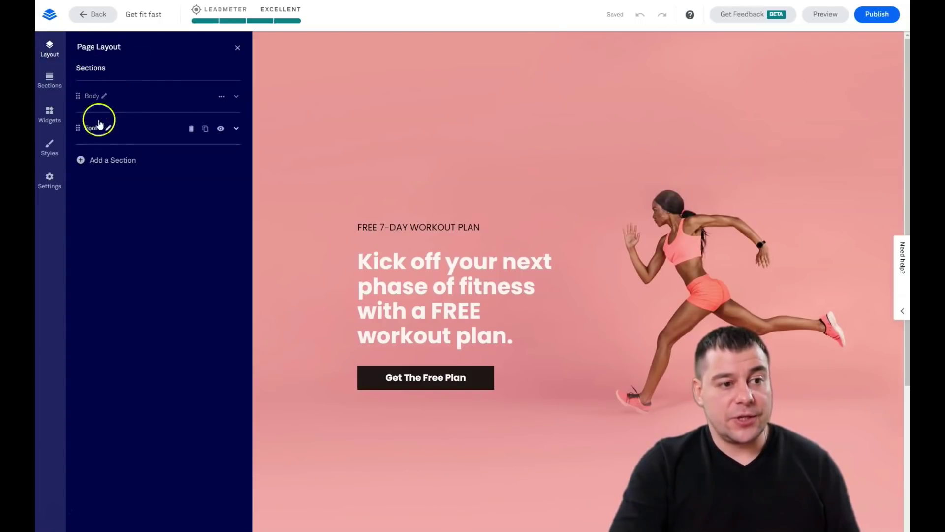
pyautogui.click(91, 165)
pyautogui.click(96, 180)
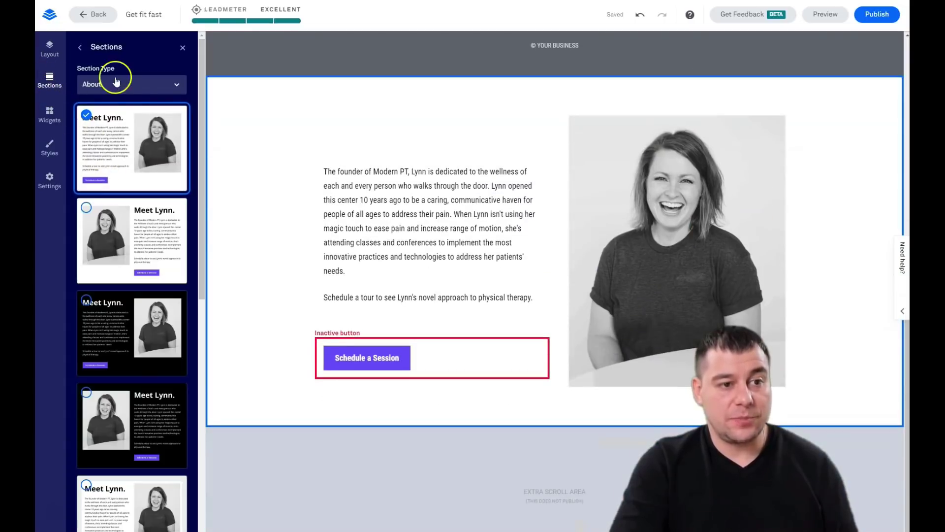
# - Replace the About section below the footer with the single-quote Testimonials section
pyautogui.click(157, 91)
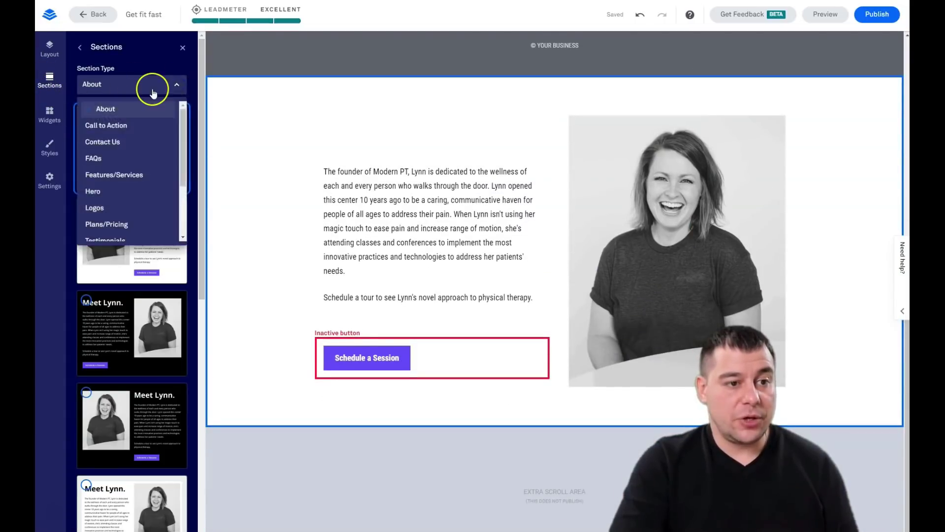
pyautogui.scroll(-3, 116, 178)
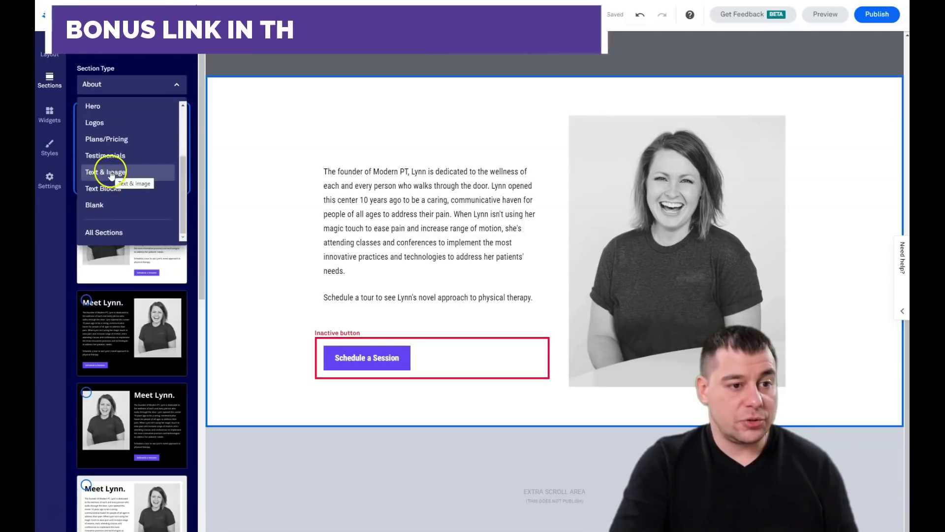
pyautogui.click(103, 156)
pyautogui.click(85, 123)
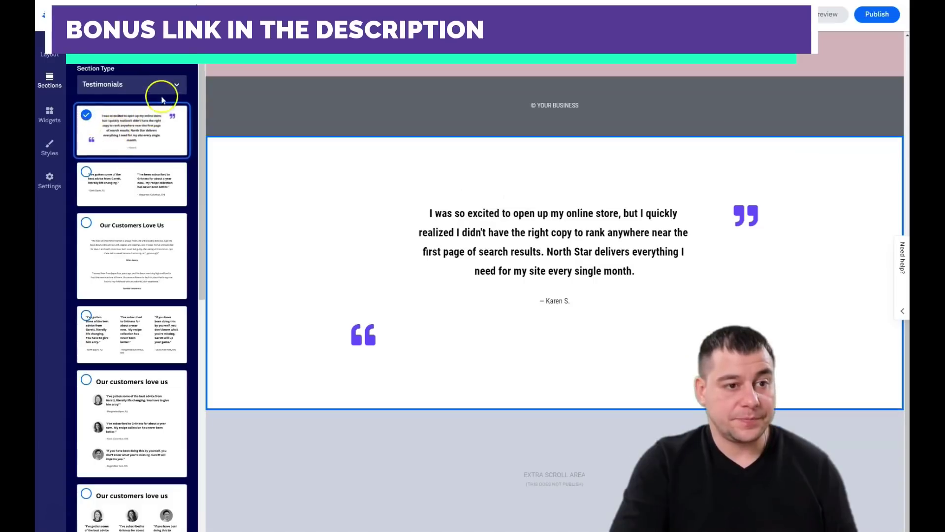
# - Add the white single-column FAQs section between the footer and the testimonial
pyautogui.click(170, 85)
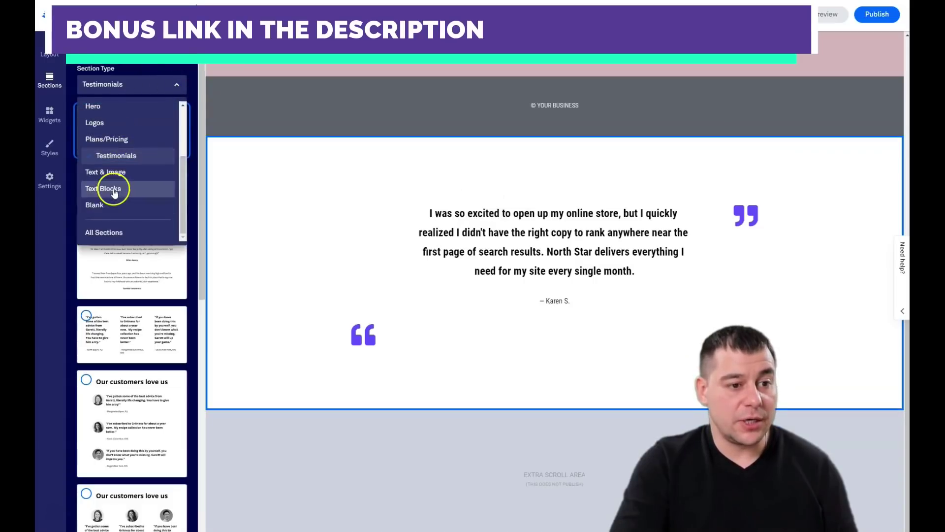
pyautogui.scroll(3, 104, 168)
pyautogui.click(105, 154)
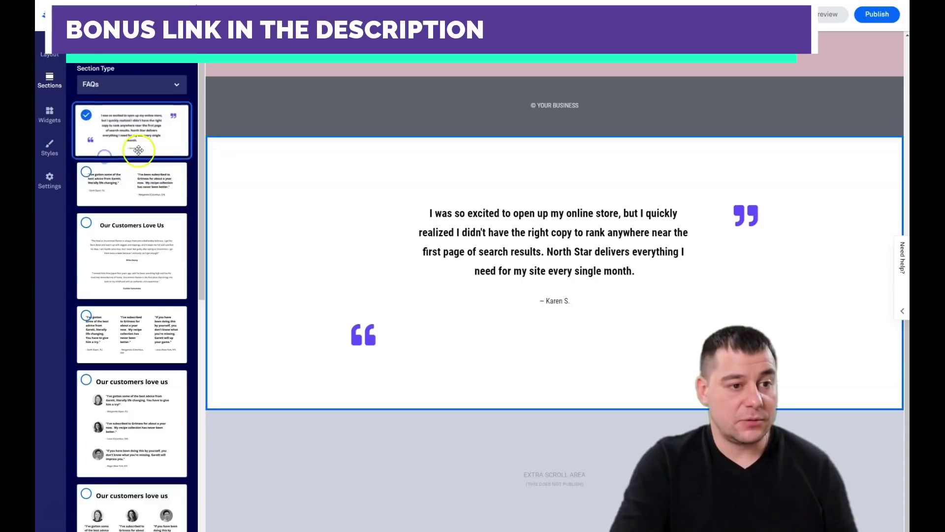
pyautogui.moveTo(110, 134); pyautogui.dragTo(518, 92)
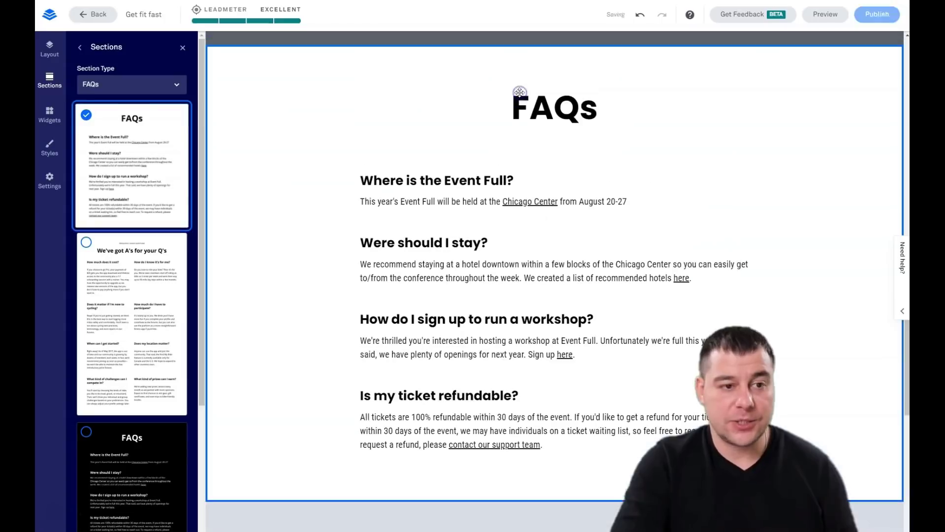
# - Add a Blank section with four equal columns in one row between the footer and the FAQs section
pyautogui.click(174, 87)
pyautogui.scroll(-3, 133, 163)
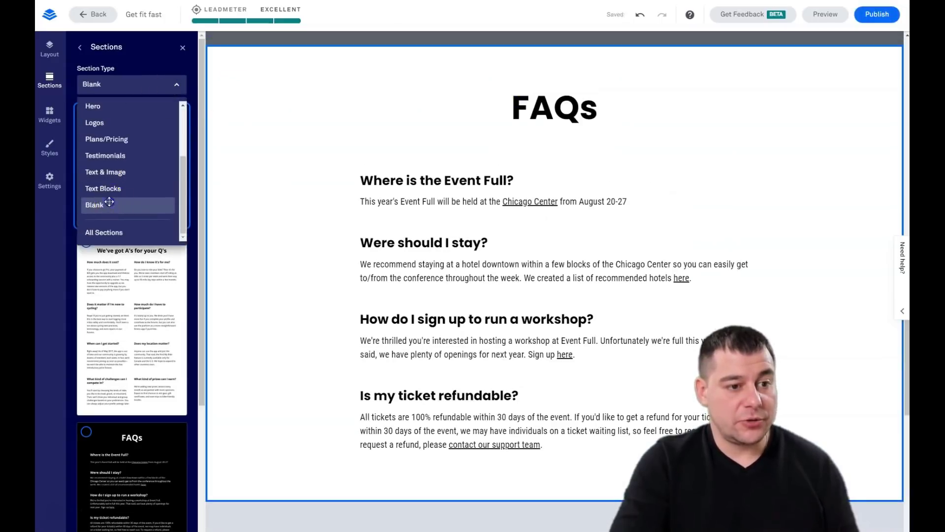
pyautogui.click(110, 205)
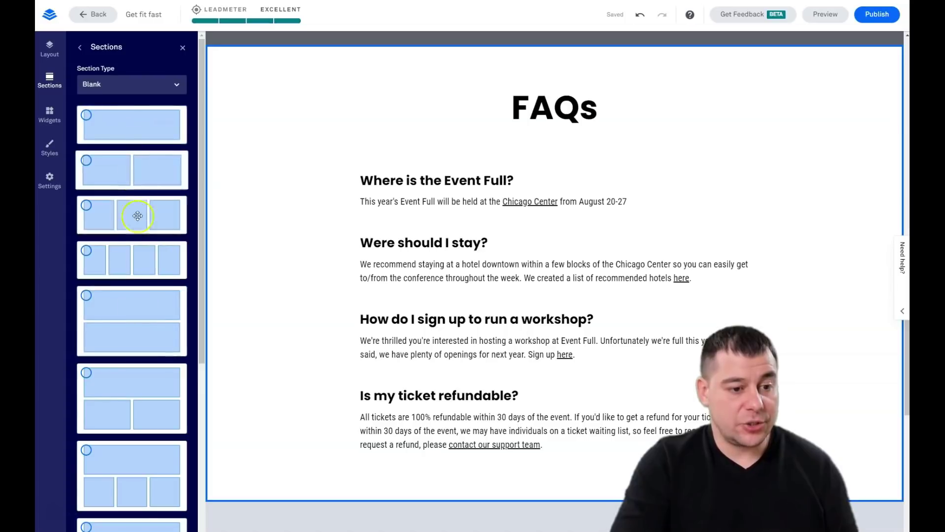
pyautogui.scroll(-4, 138, 217)
pyautogui.scroll(-2, 152, 342)
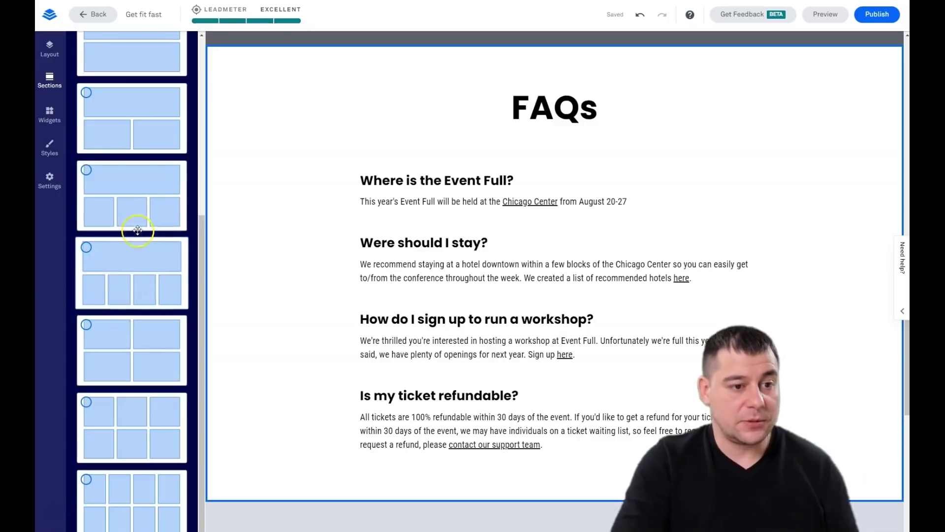
pyautogui.scroll(6, 109, 197)
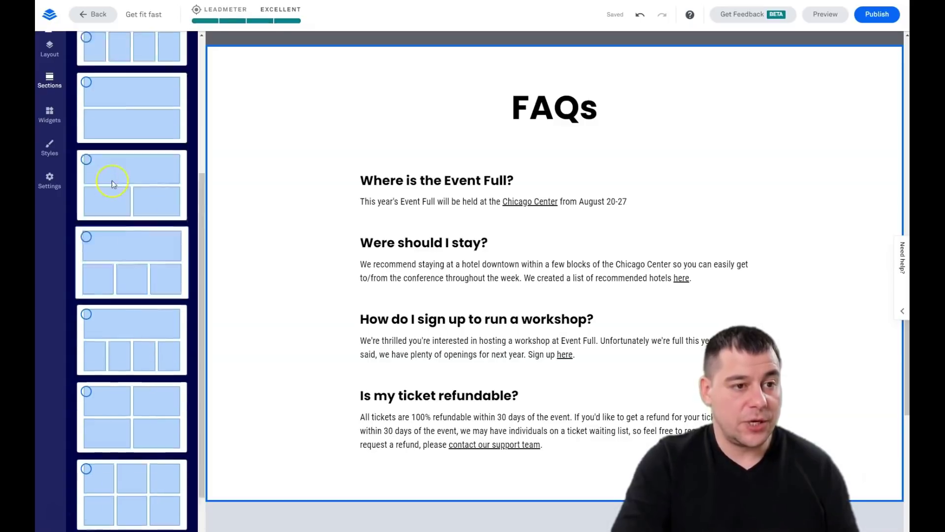
pyautogui.moveTo(108, 249); pyautogui.dragTo(523, 67)
pyautogui.scroll(5, 510, 216)
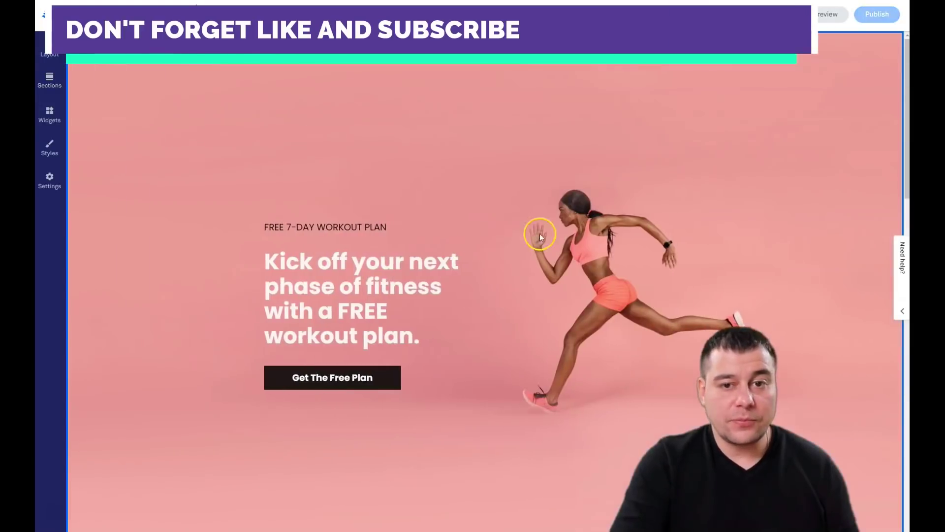
pyautogui.scroll(-10, 547, 217)
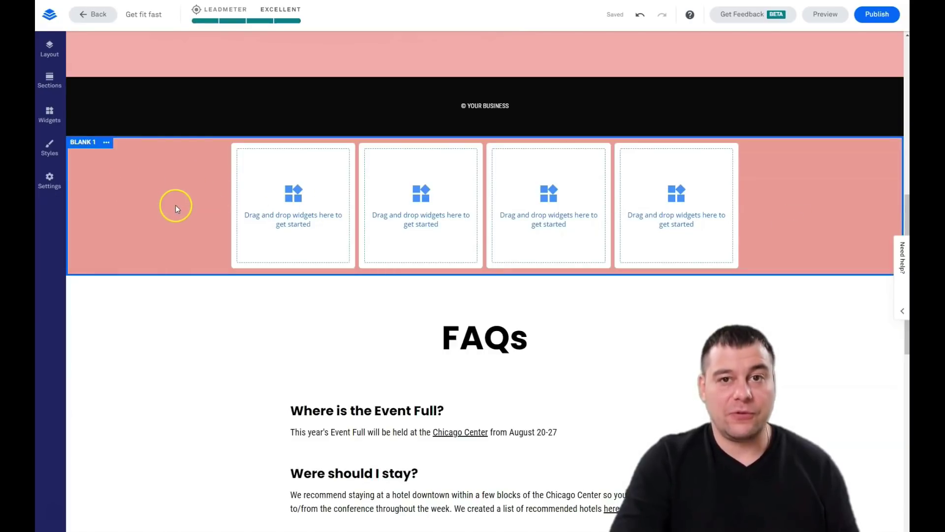
# - Set the page's headline font to Arial and its text font to Alegreya Sans
pyautogui.click(50, 147)
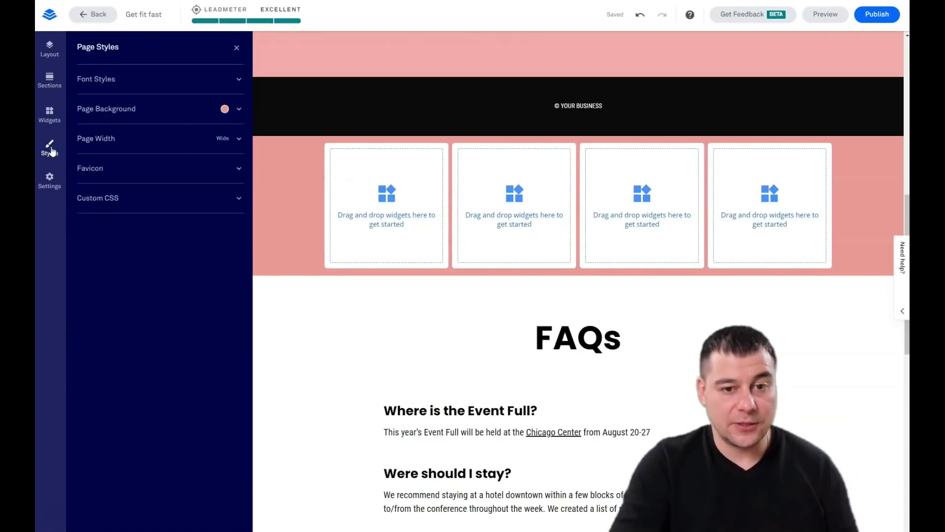
pyautogui.scroll(5, 325, 251)
pyautogui.scroll(5, 375, 251)
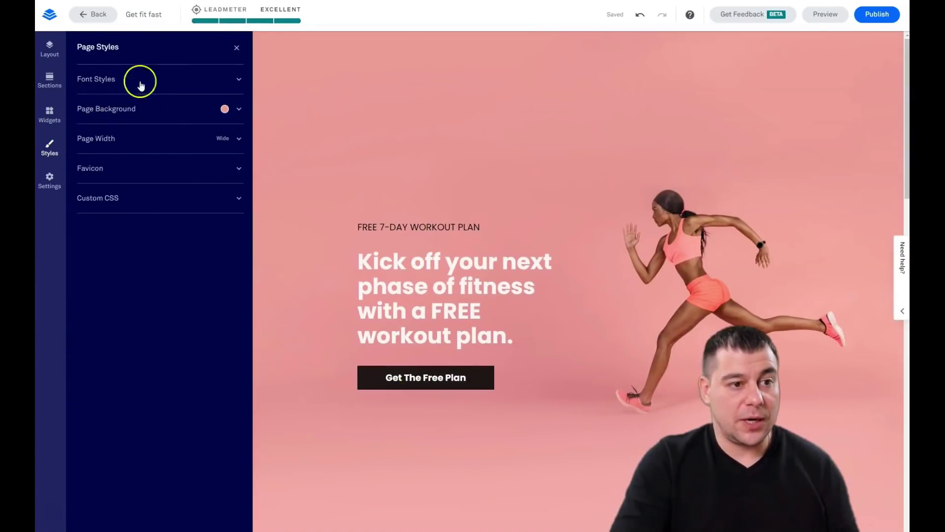
pyautogui.click(239, 80)
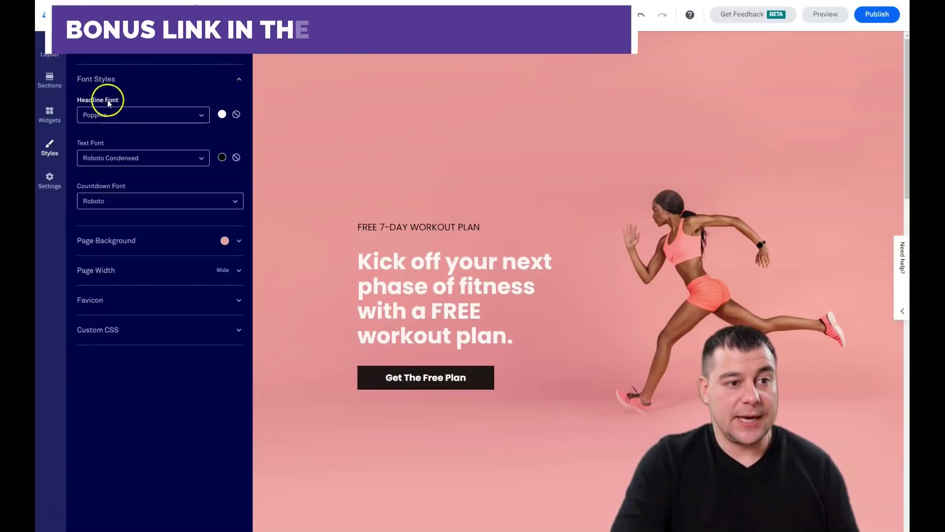
pyautogui.click(199, 116)
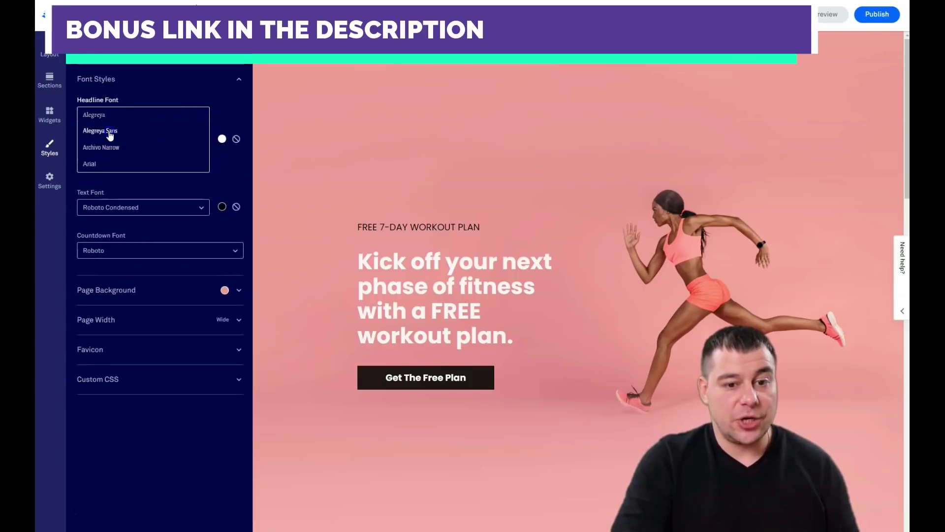
pyautogui.click(109, 131)
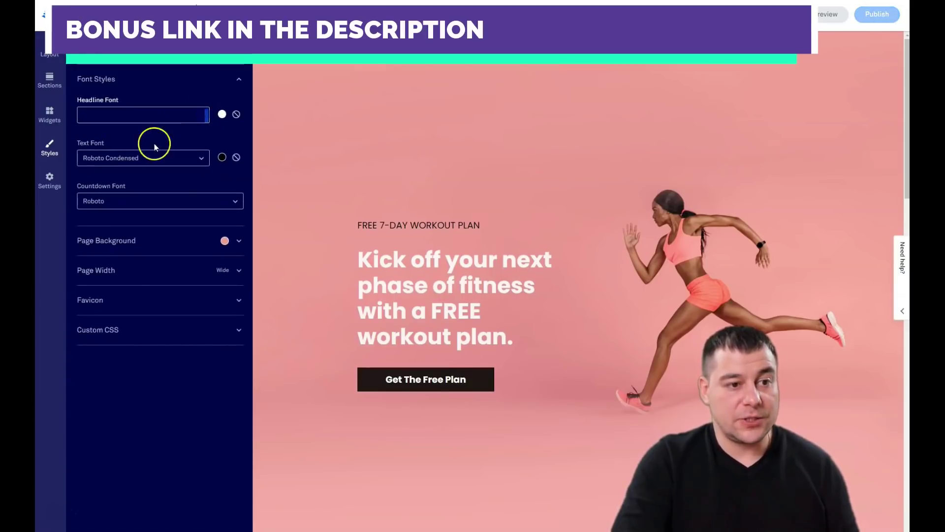
pyautogui.click(154, 157)
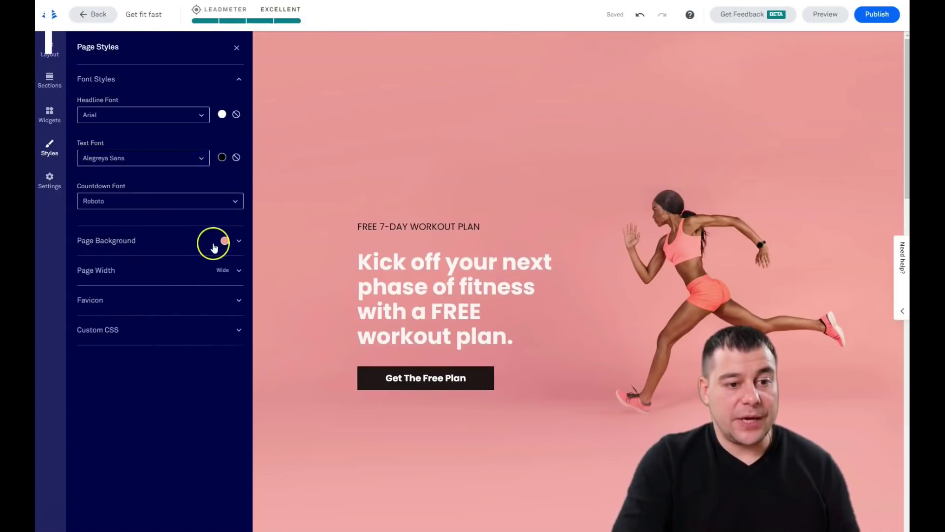
pyautogui.scroll(-10, 346, 236)
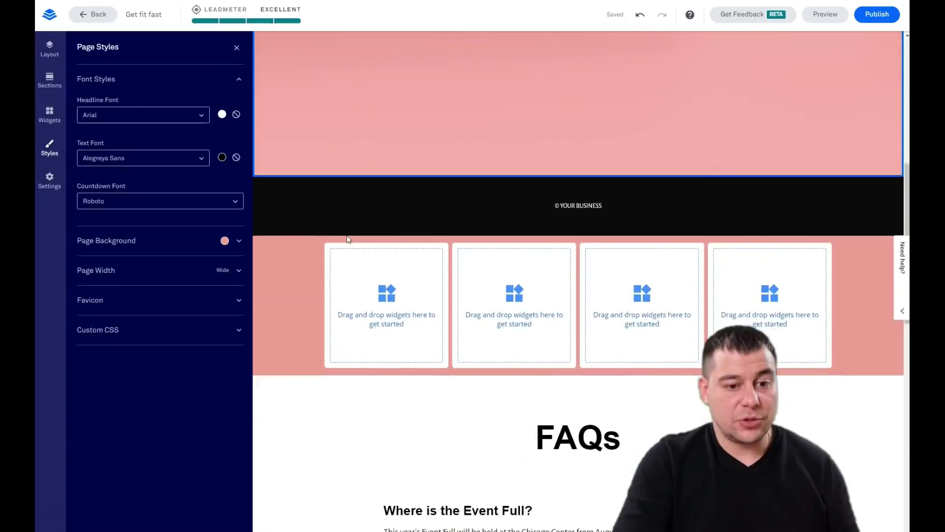
pyautogui.scroll(2, 346, 238)
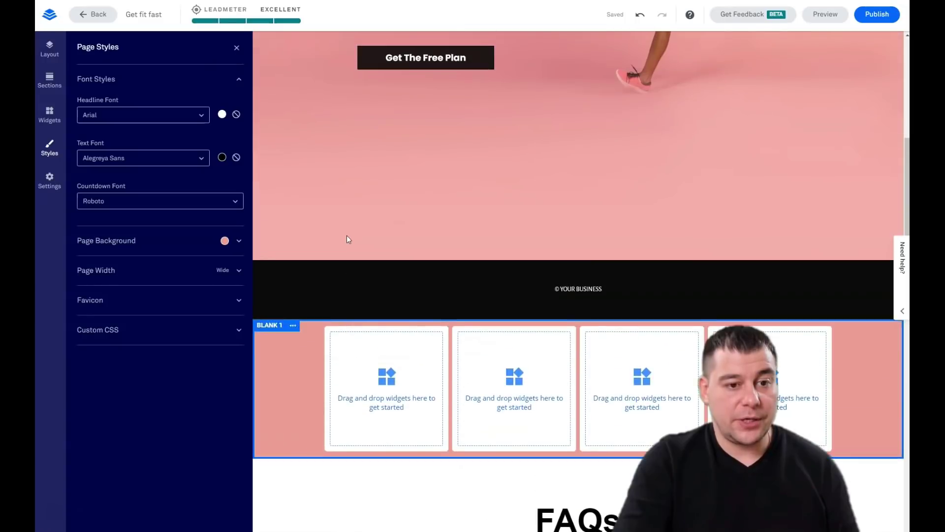
# - Clear the pink page background and set a custom grey background color, 847D7D, at 100 opacity
pyautogui.click(239, 242)
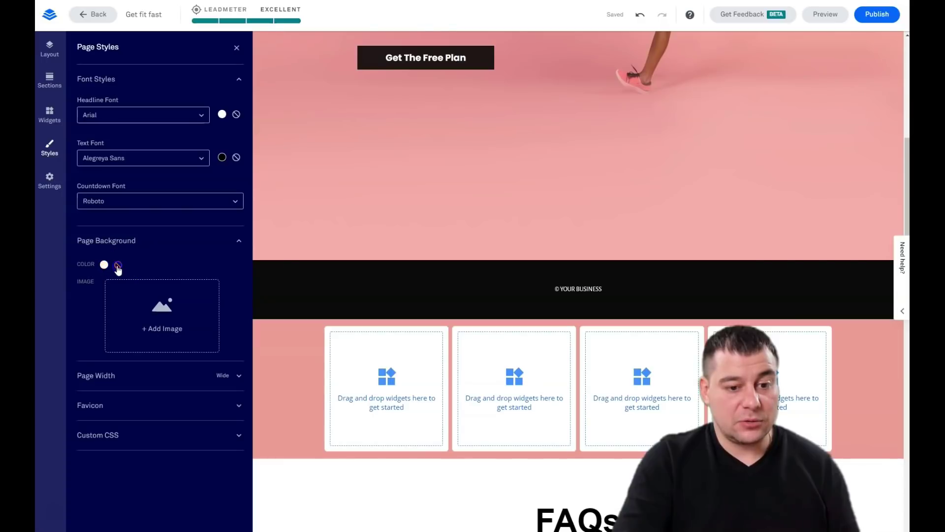
pyautogui.click(119, 266)
pyautogui.click(123, 246)
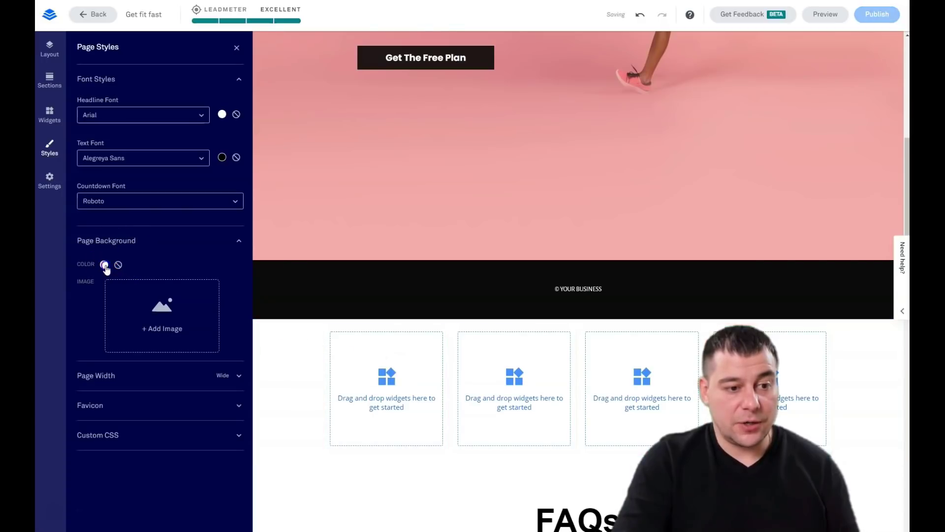
pyautogui.click(104, 265)
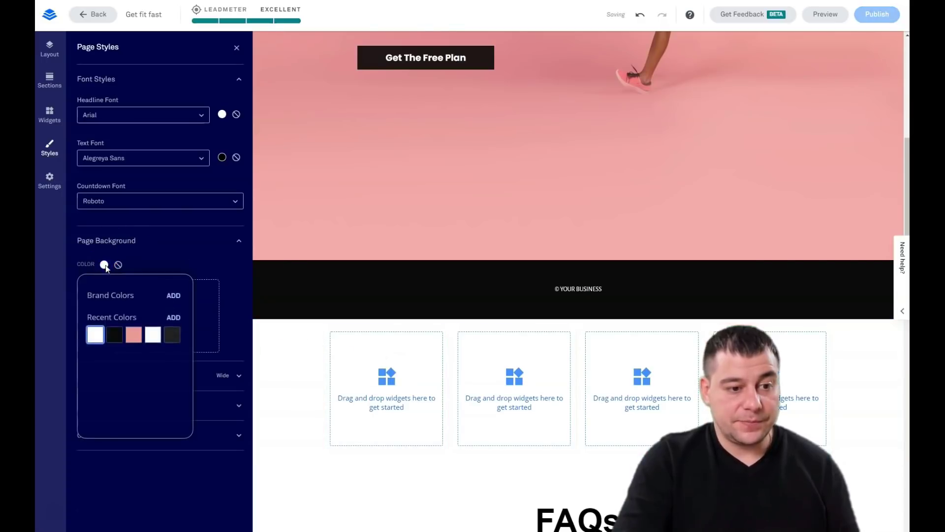
pyautogui.click(175, 318)
pyautogui.moveTo(127, 306); pyautogui.dragTo(90, 323)
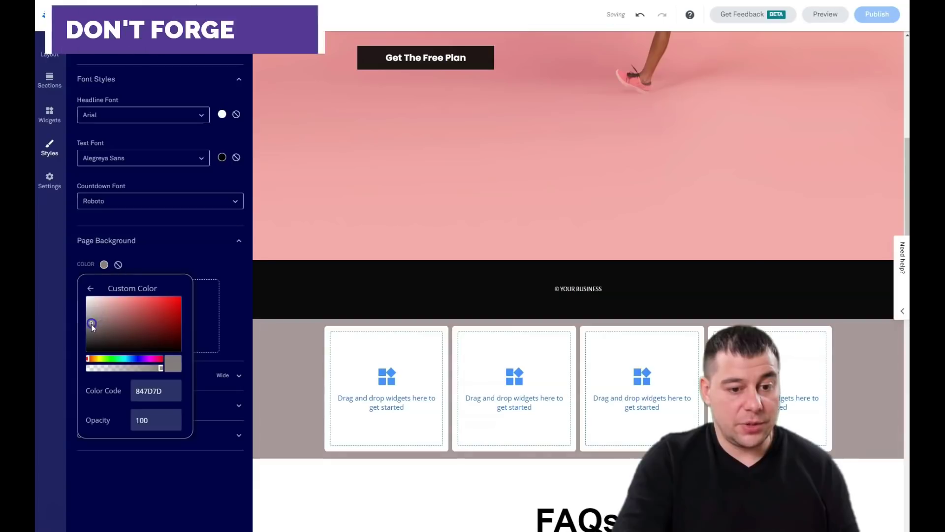
pyautogui.click(104, 241)
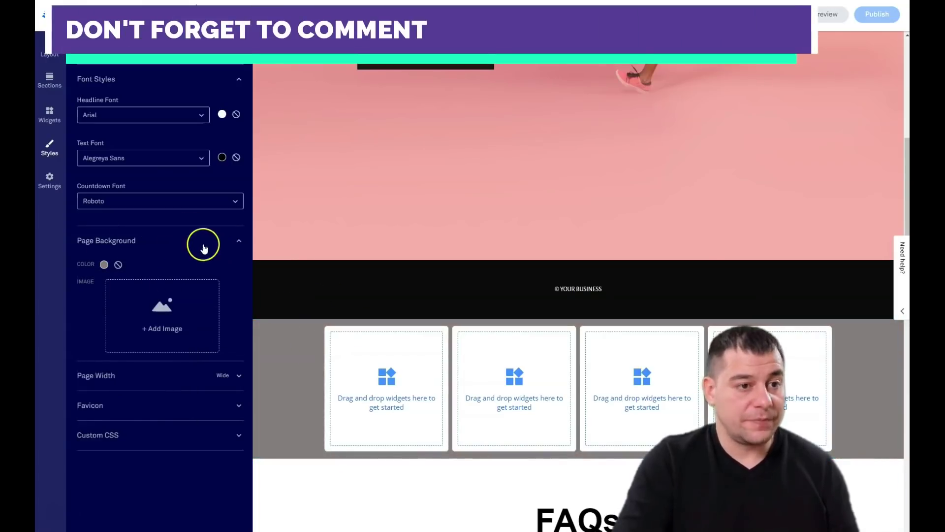
pyautogui.click(50, 148)
pyautogui.scroll(-2, 317, 252)
pyautogui.scroll(2, 355, 280)
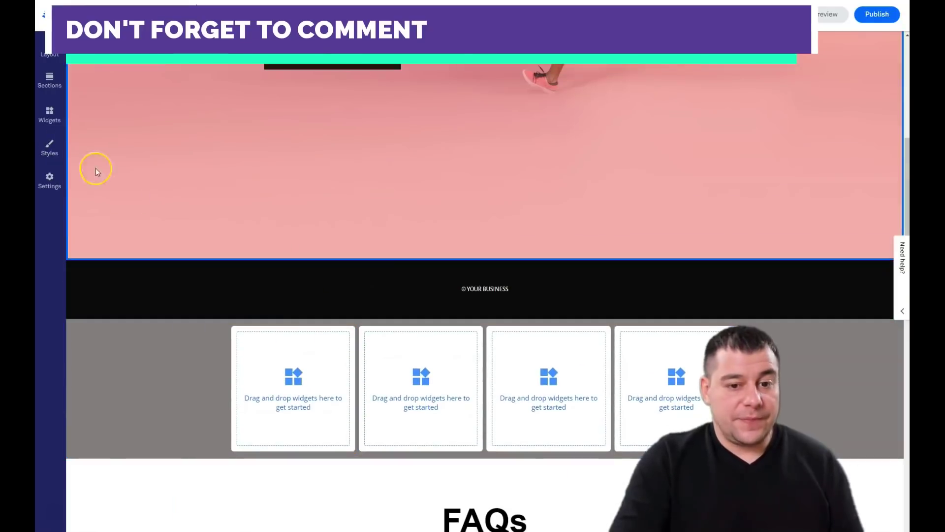
# - Fill the four columns of the blank section, in order, with a Video, an Image, a Button and a Social widget
pyautogui.click(52, 119)
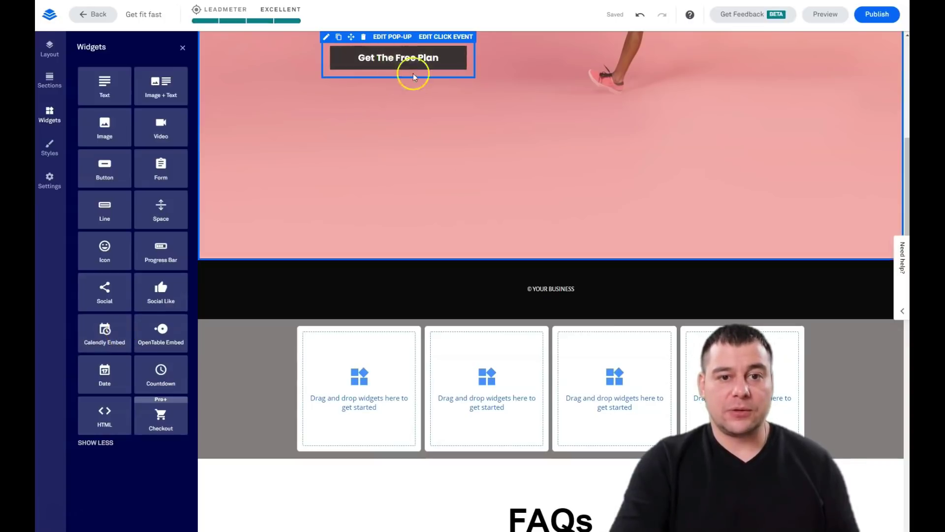
pyautogui.scroll(2, 399, 84)
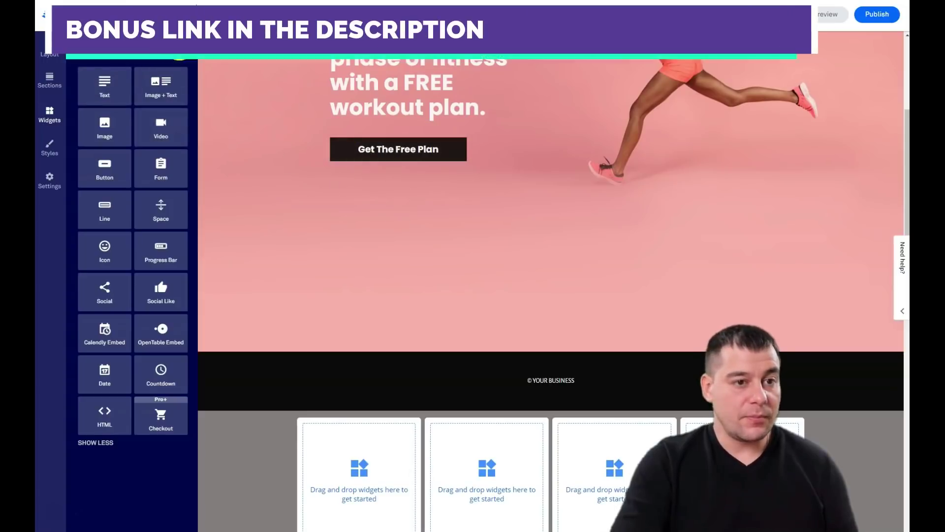
pyautogui.scroll(-5, 390, 245)
pyautogui.scroll(2, 405, 217)
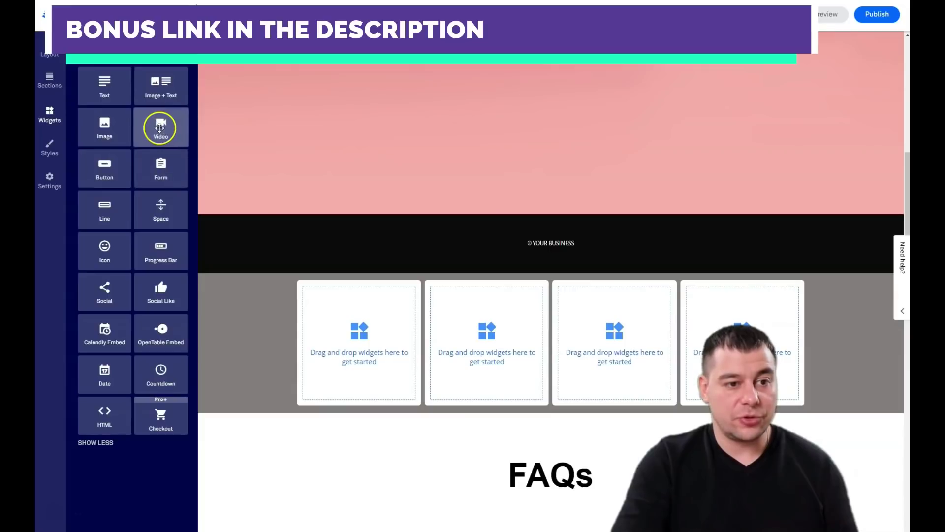
pyautogui.moveTo(160, 127); pyautogui.dragTo(351, 332)
pyautogui.moveTo(104, 129); pyautogui.dragTo(485, 320)
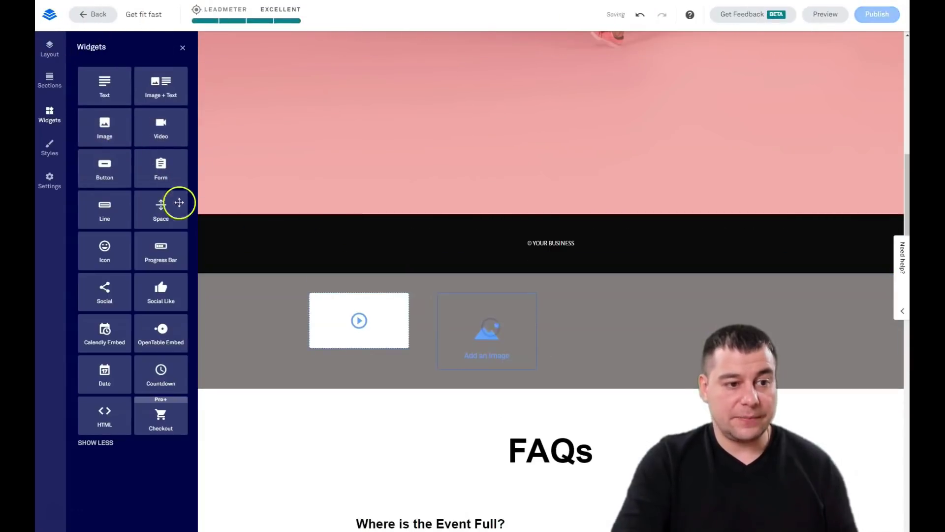
pyautogui.moveTo(101, 171); pyautogui.dragTo(629, 353)
pyautogui.moveTo(105, 289); pyautogui.dragTo(689, 320)
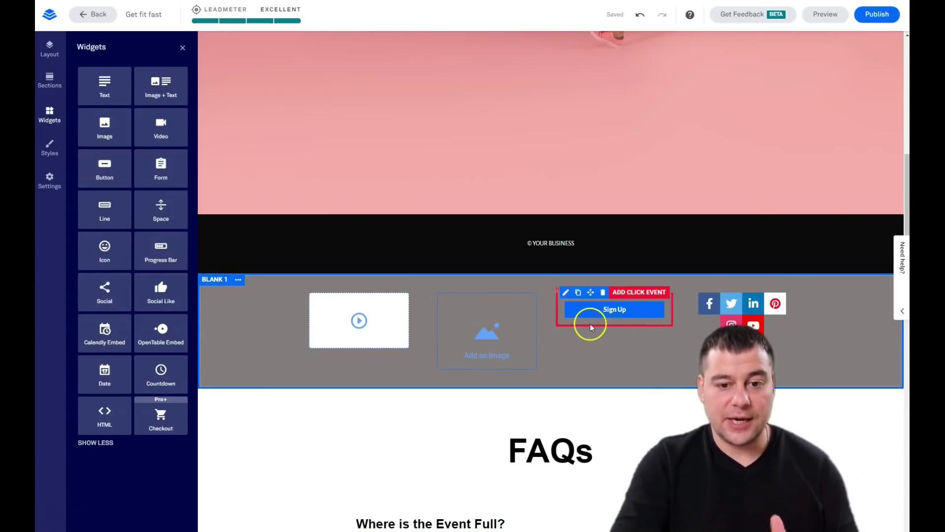
pyautogui.scroll(10, 315, 296)
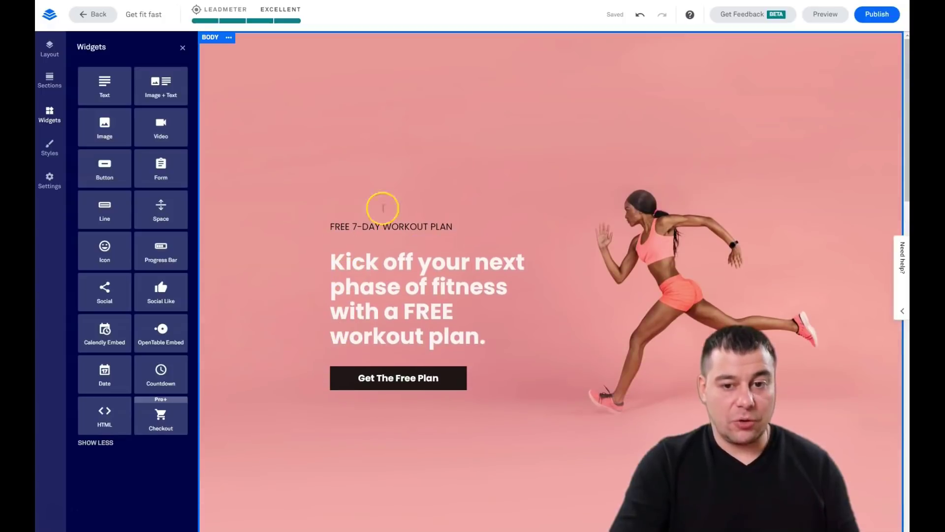
pyautogui.click(183, 49)
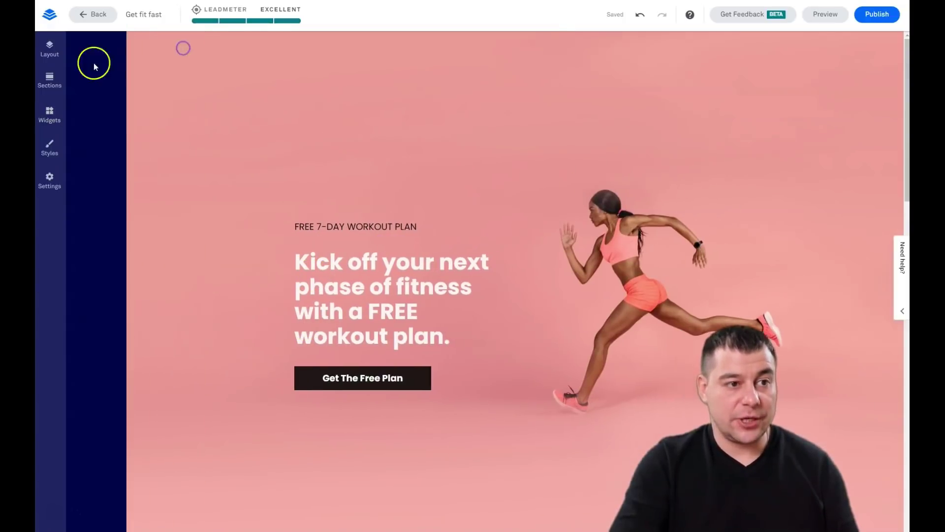
# - Reorder the page sections to Body, Blank 1, Testimonials 1, FAQs 1 and Footer
pyautogui.click(48, 51)
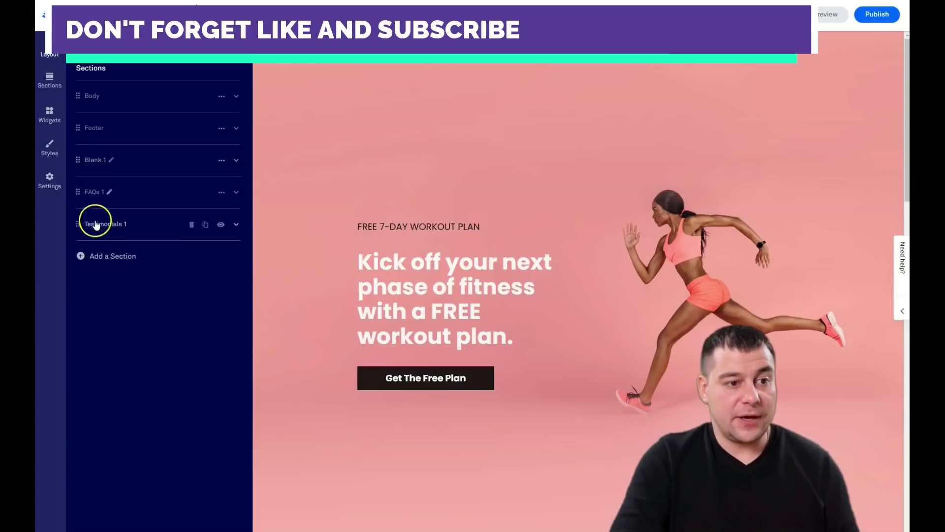
pyautogui.moveTo(79, 159); pyautogui.dragTo(80, 123)
pyautogui.moveTo(78, 192); pyautogui.dragTo(81, 157)
pyautogui.moveTo(81, 223); pyautogui.dragTo(81, 160)
pyautogui.scroll(-15, 536, 232)
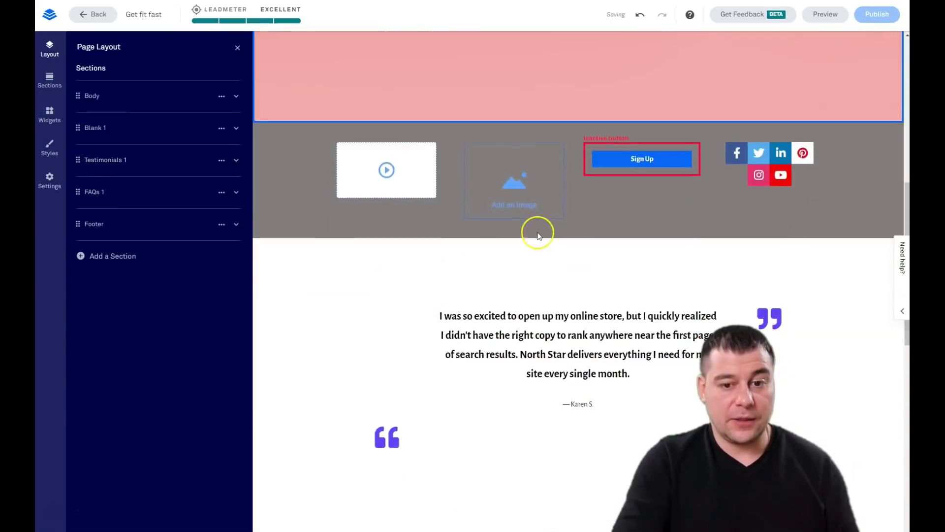
# - Delete the Blank 1 section, the one holding the video, image, button and social widgets
pyautogui.scroll(-5, 538, 236)
pyautogui.scroll(15, 542, 226)
pyautogui.scroll(4, 542, 223)
pyautogui.scroll(-11, 542, 222)
pyautogui.scroll(4, 532, 231)
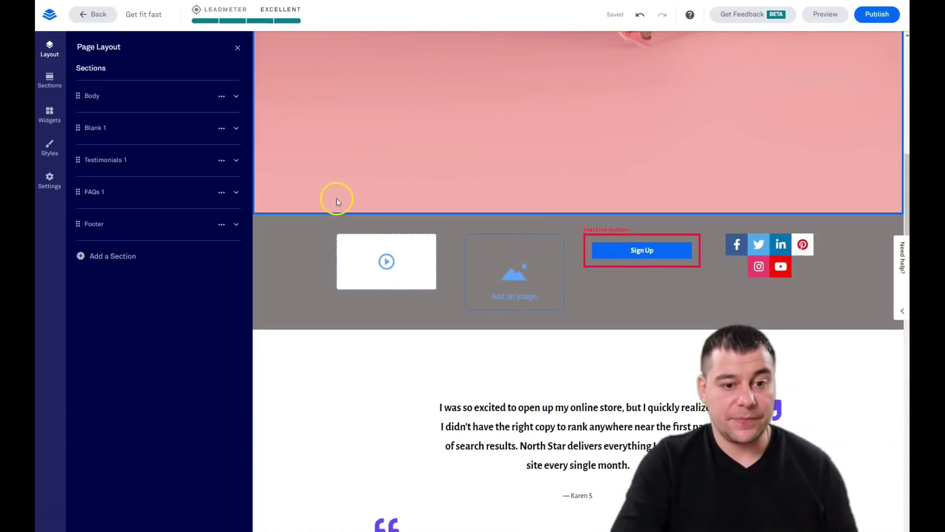
pyautogui.click(238, 49)
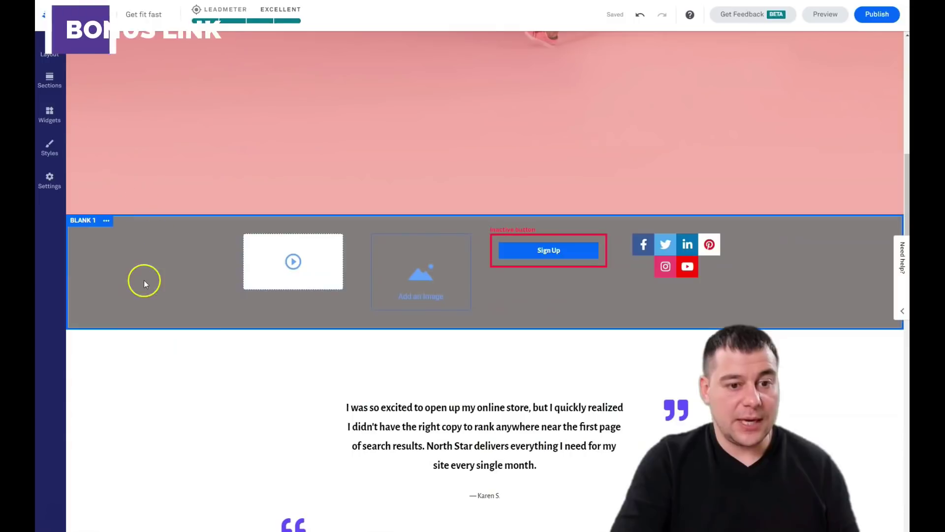
pyautogui.click(107, 222)
pyautogui.click(141, 301)
pyautogui.click(179, 264)
# - Delete the Testimonials 1 and FAQs 1 sections so only the Body and Footer sections make up the page
pyautogui.click(126, 220)
pyautogui.click(161, 299)
pyautogui.click(175, 275)
pyautogui.click(84, 85)
pyautogui.click(146, 161)
pyautogui.click(240, 196)
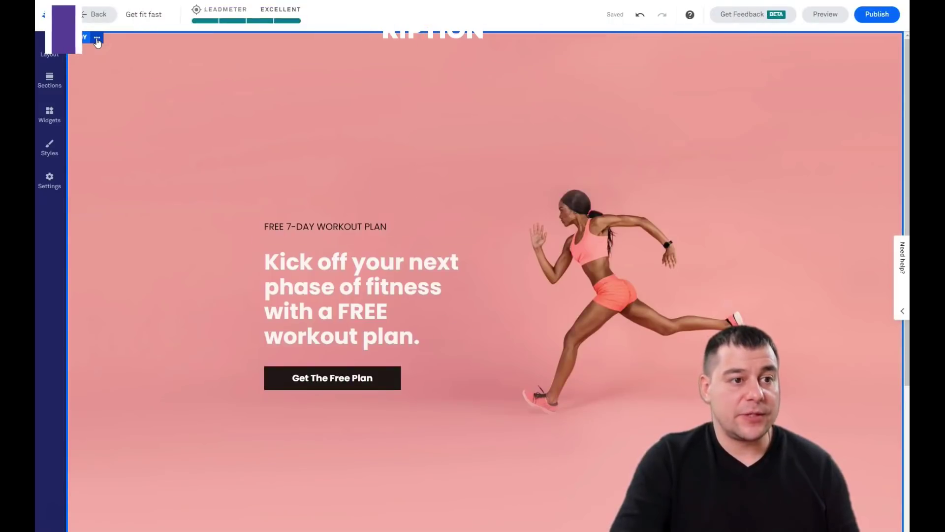
# - Examine the Body section's settings and its layout structure, including the choices for adding a column or row to Section#1
pyautogui.click(97, 39)
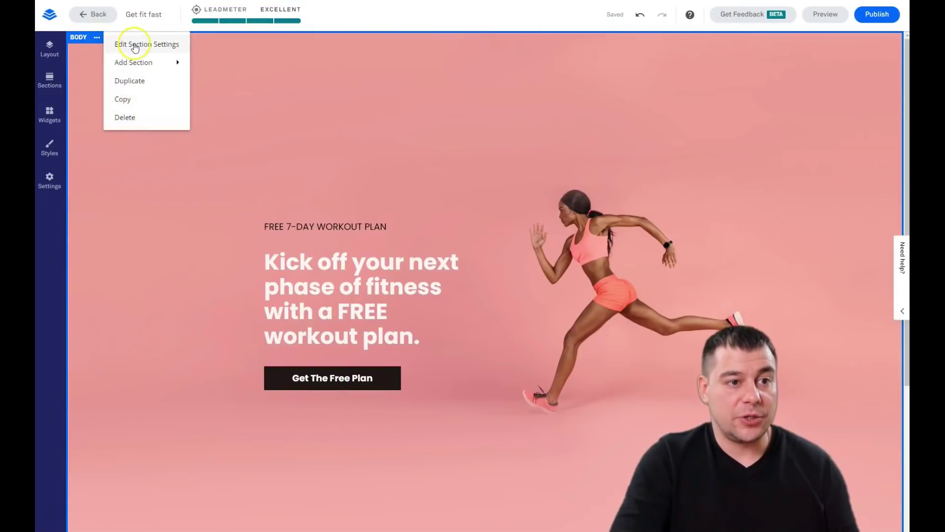
pyautogui.click(140, 65)
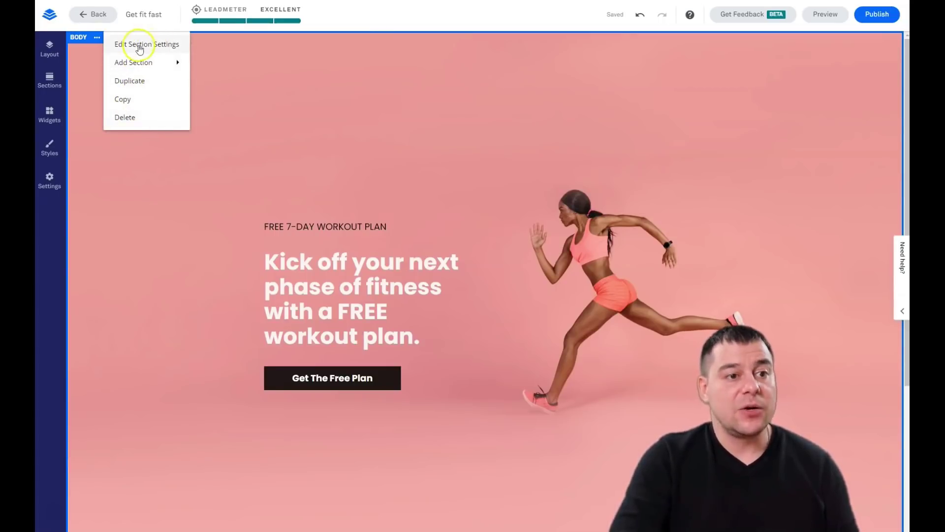
pyautogui.click(140, 45)
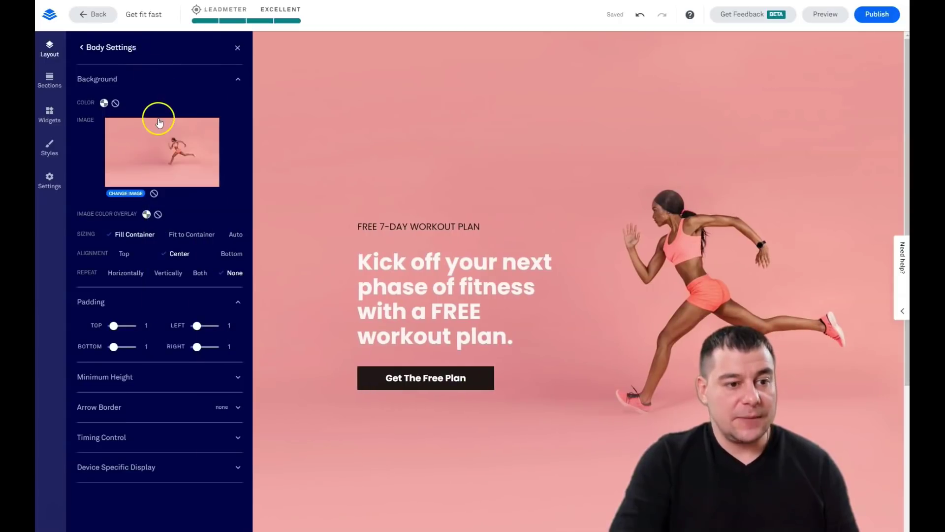
pyautogui.click(83, 48)
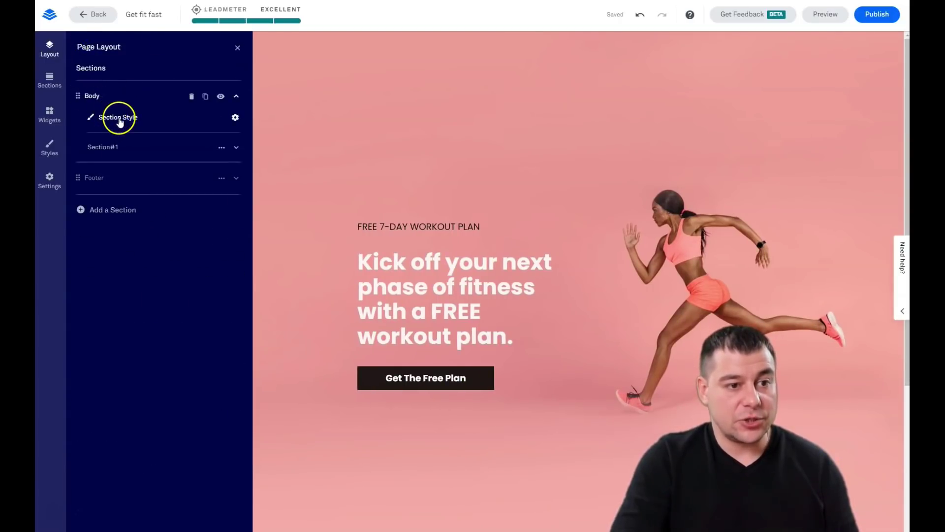
pyautogui.click(236, 97)
pyautogui.click(236, 96)
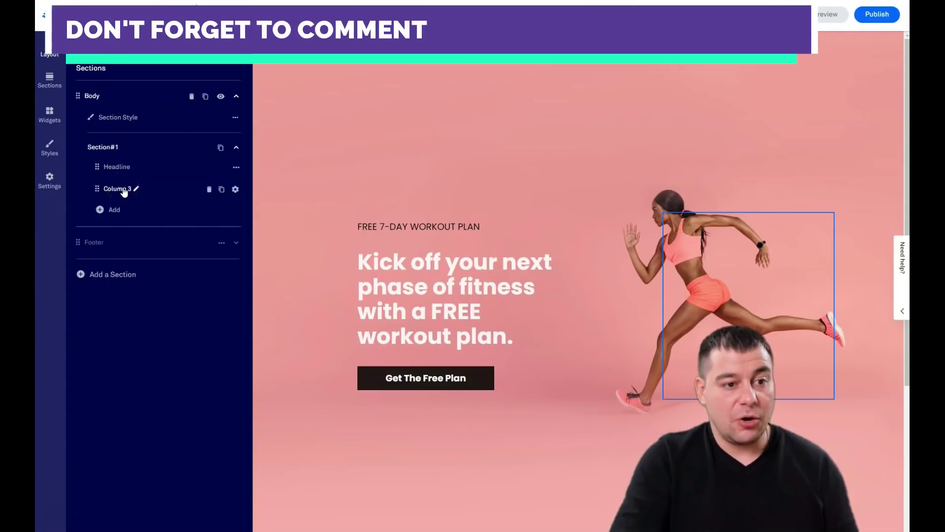
pyautogui.click(100, 210)
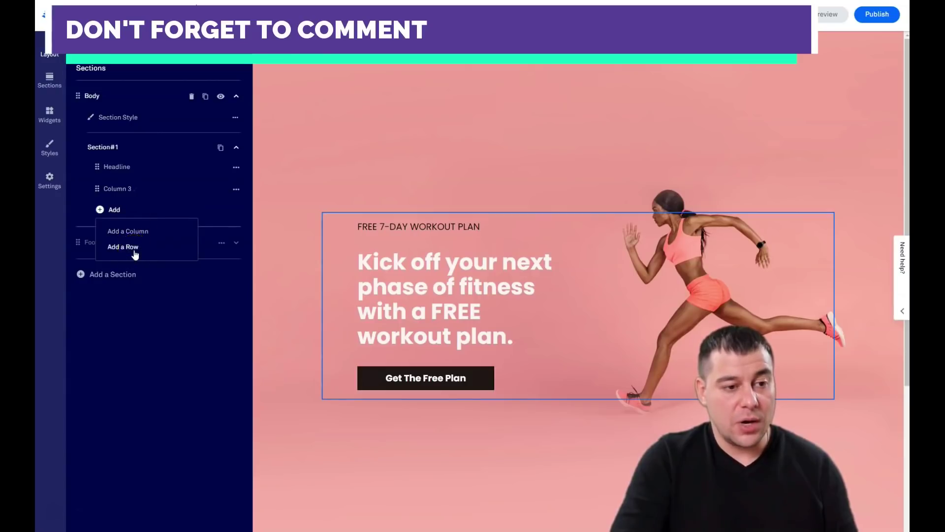
# - Browse the premium images, and replace the Body section's background with an uploaded photo of a woman running on a treadmill
pyautogui.click(111, 120)
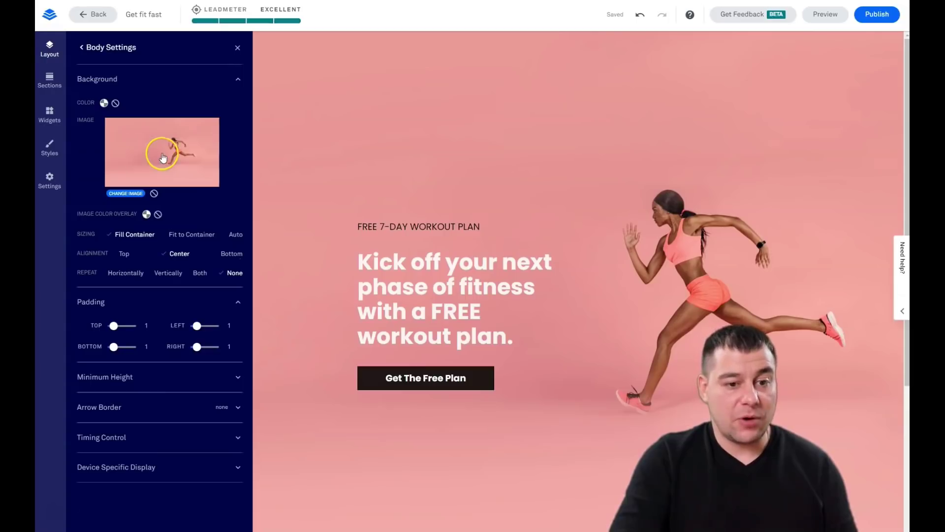
pyautogui.click(125, 193)
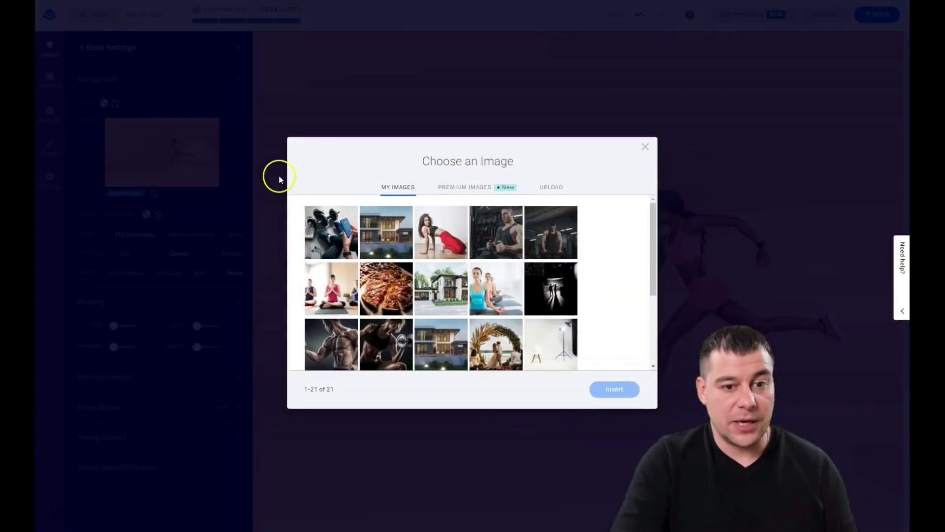
pyautogui.click(475, 190)
pyautogui.scroll(-5, 510, 316)
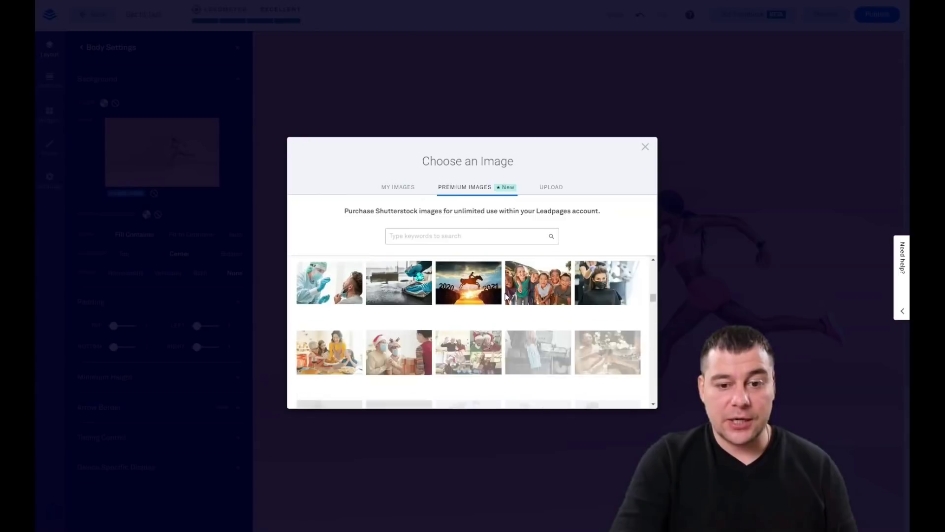
pyautogui.scroll(-2, 458, 291)
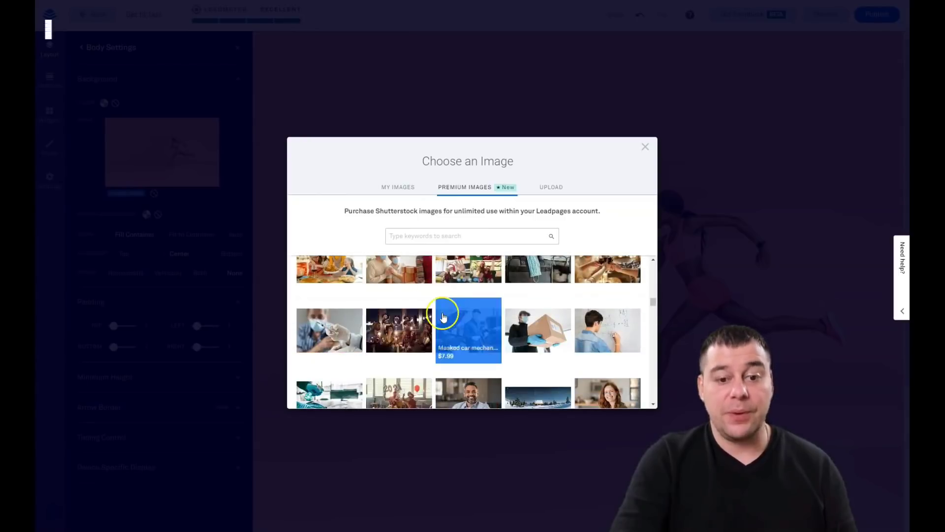
pyautogui.scroll(-3, 443, 316)
pyautogui.click(551, 188)
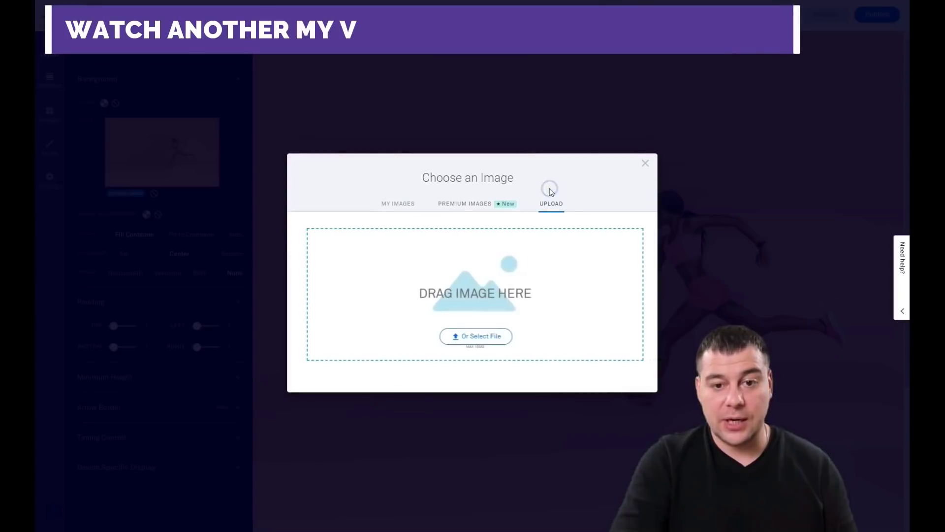
pyautogui.click(472, 339)
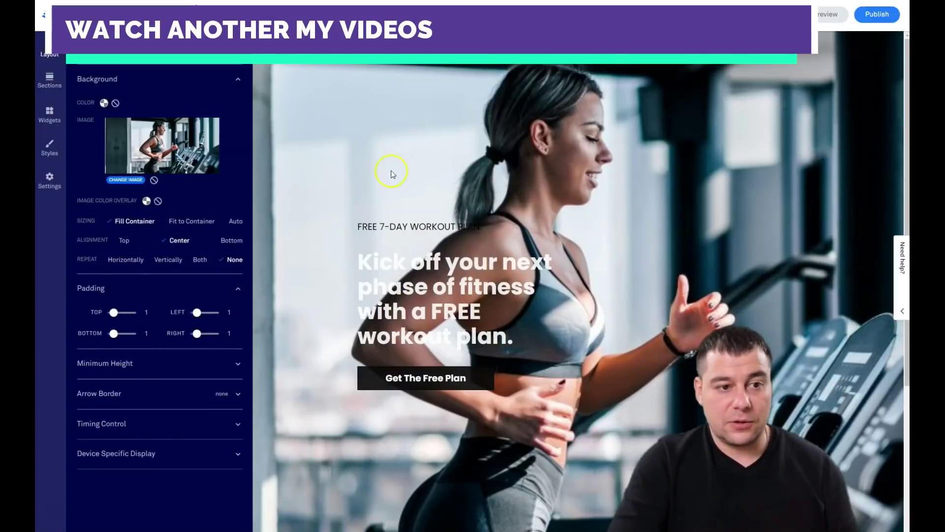
pyautogui.scroll(-3, 651, 249)
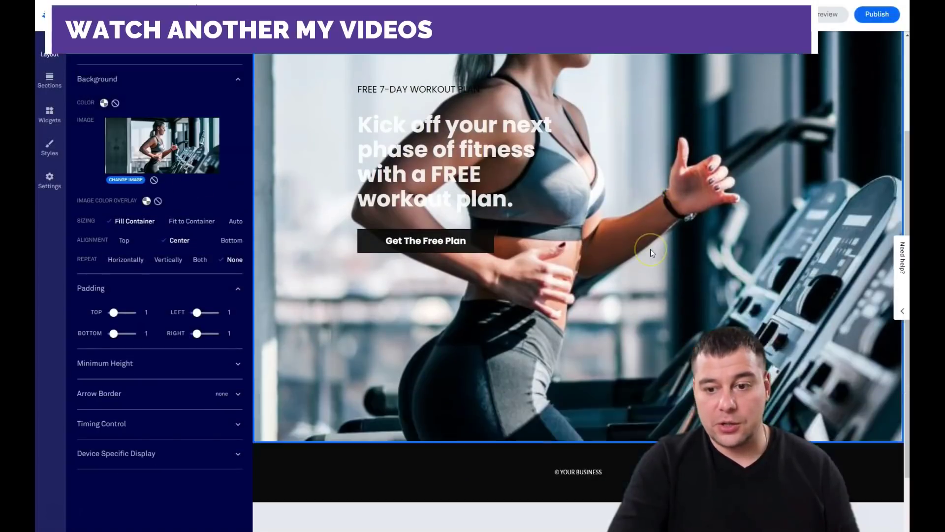
pyautogui.scroll(3, 650, 249)
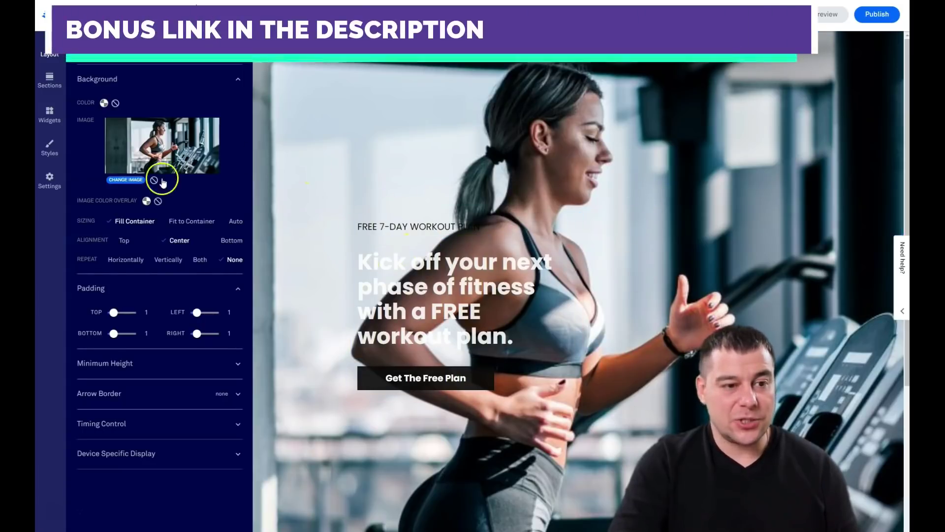
# - Add a custom near-black color overlay, 080808 at 57 opacity, to the Body section's background image
pyautogui.click(146, 202)
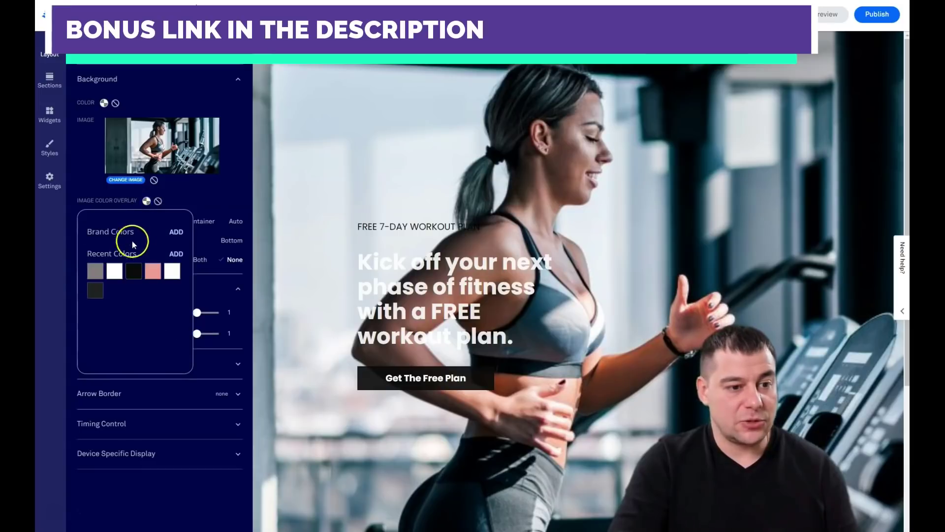
pyautogui.click(174, 255)
pyautogui.click(88, 284)
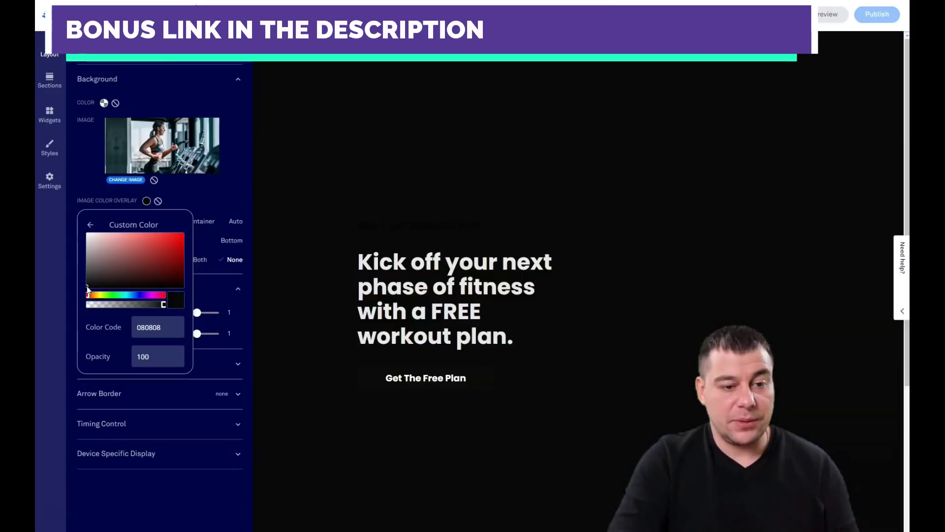
pyautogui.click(516, 302)
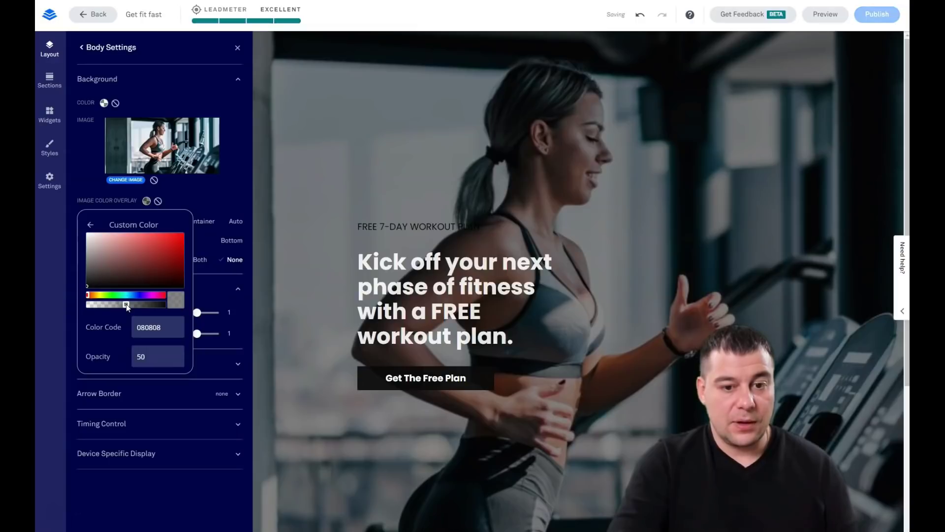
pyautogui.moveTo(126, 303); pyautogui.dragTo(131, 305)
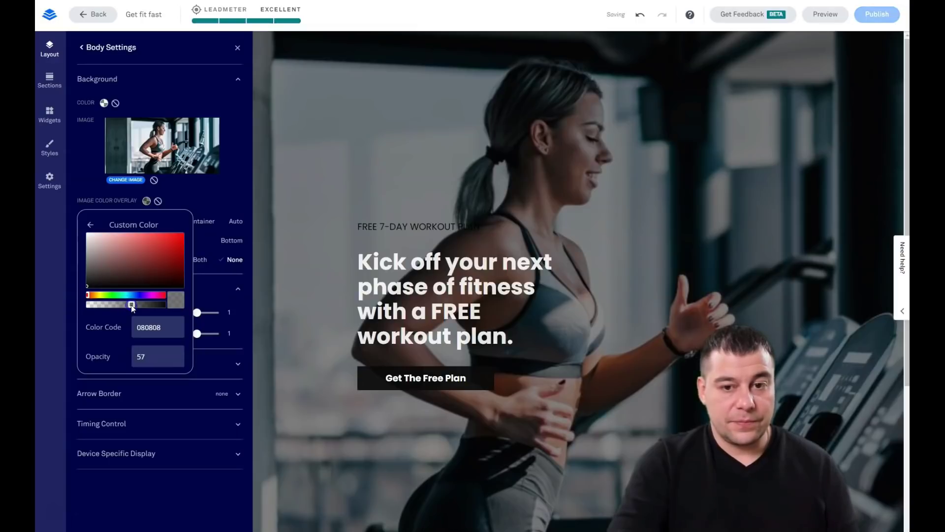
pyautogui.click(362, 155)
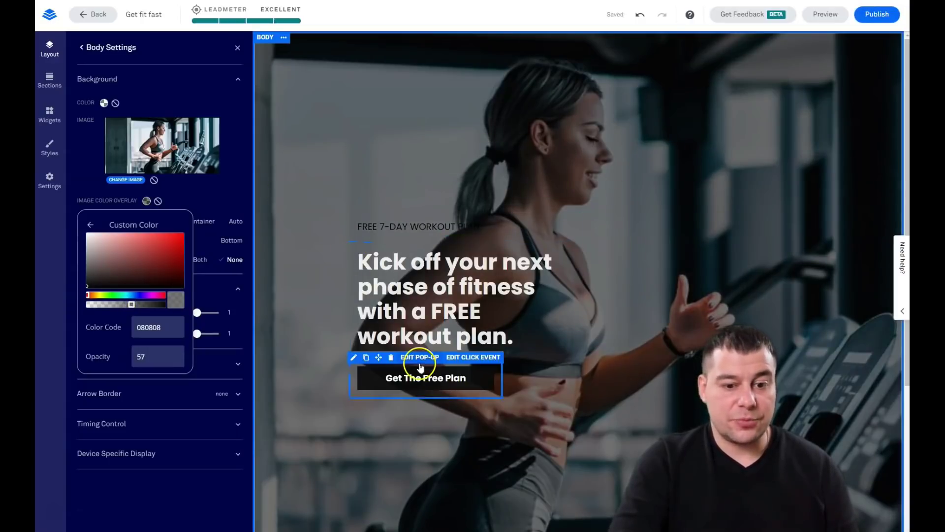
pyautogui.click(195, 93)
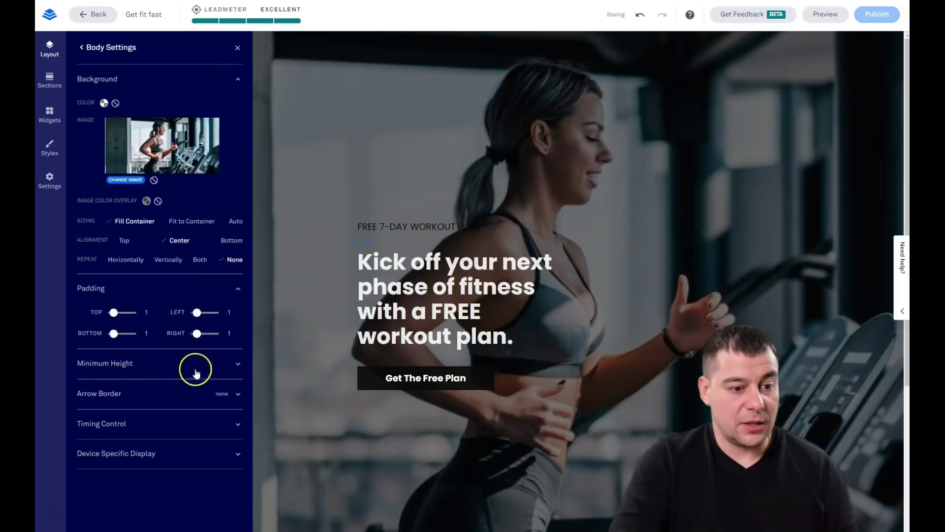
# - Try the Auto, 50%, 75% and 90% minimum heights on the Body section and return it to Full
pyautogui.click(237, 367)
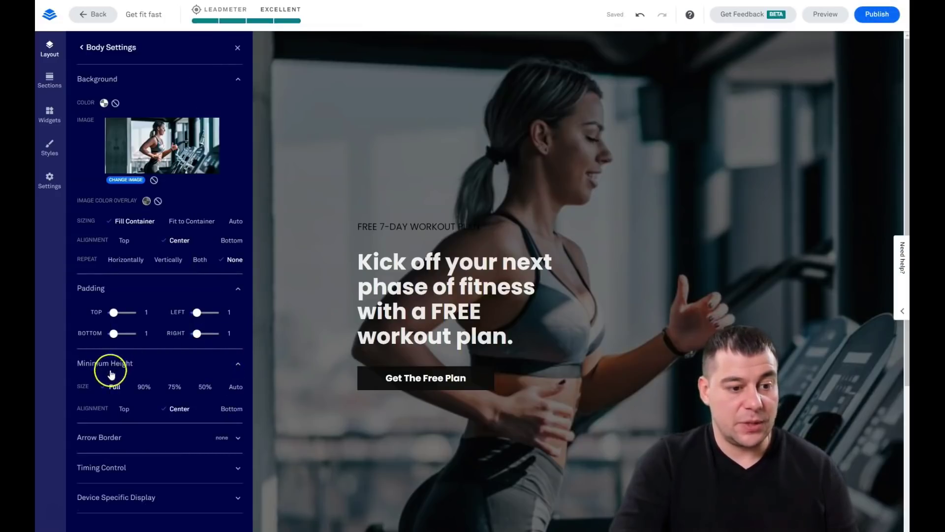
pyautogui.click(236, 387)
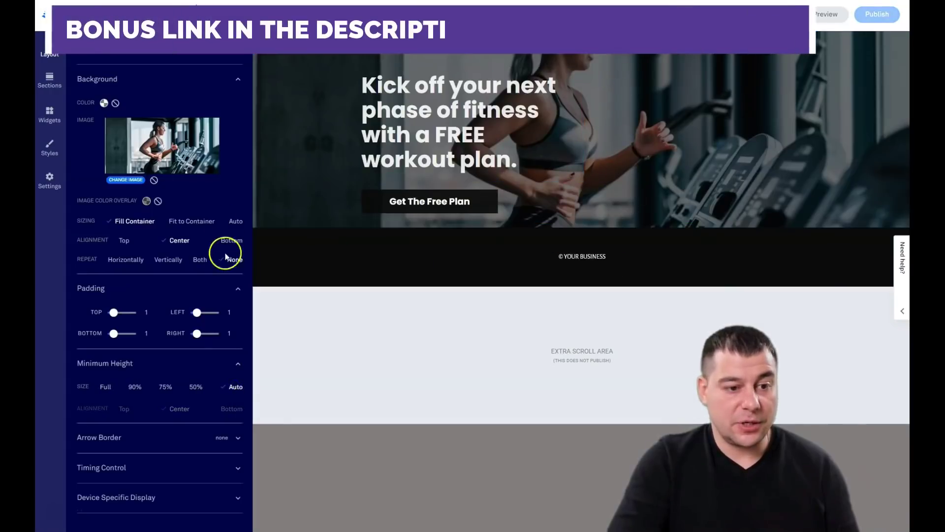
pyautogui.click(193, 389)
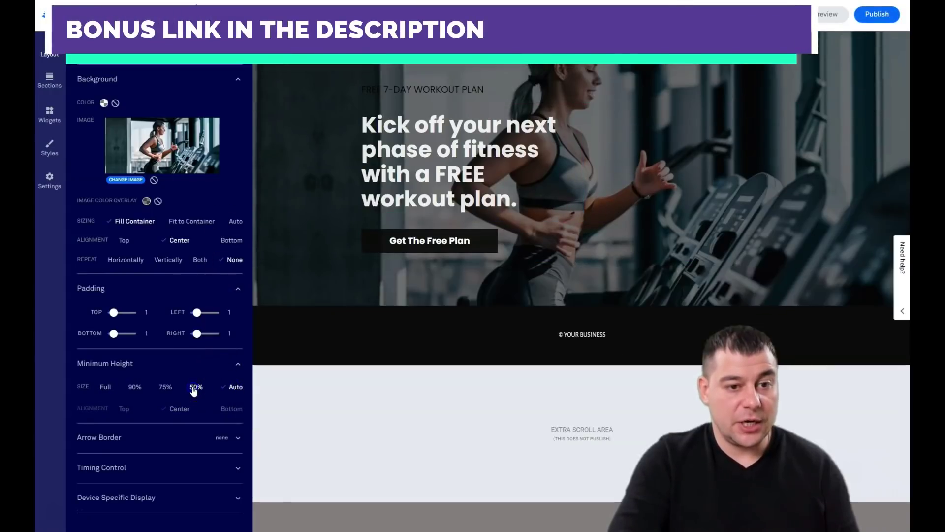
pyautogui.click(176, 388)
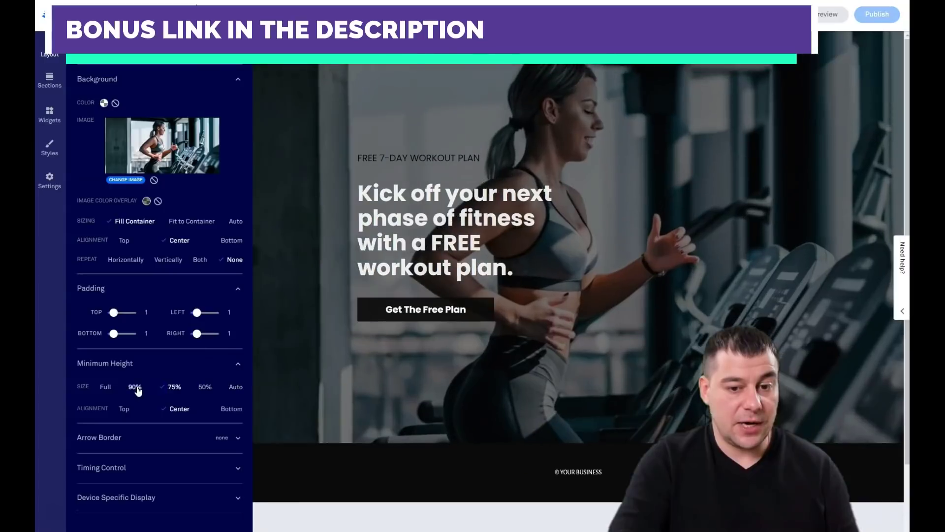
pyautogui.click(138, 389)
pyautogui.click(109, 388)
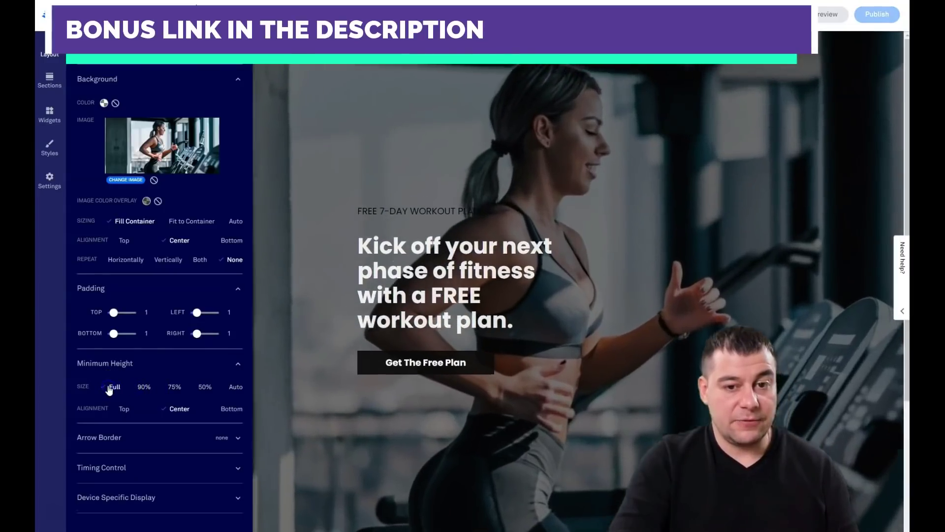
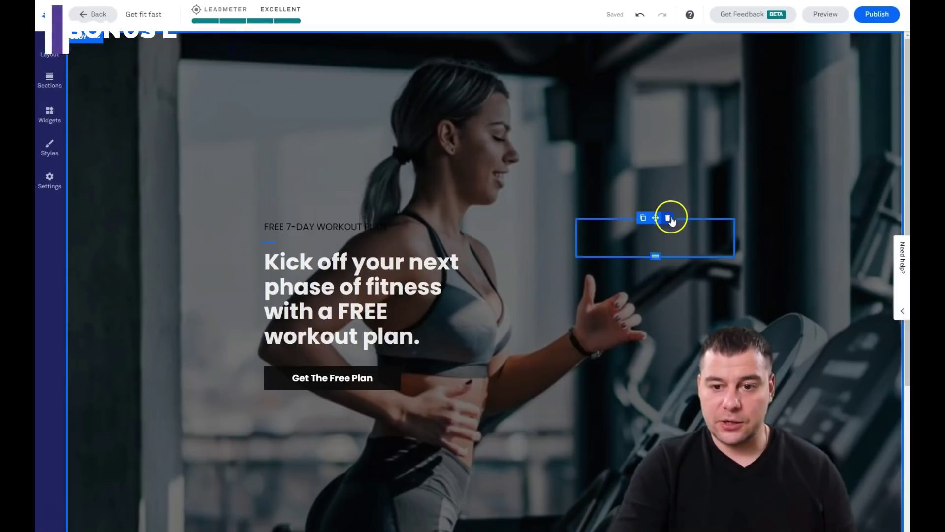
# - Delete the empty Column 3 from Section#1 of the Body and close the page layout
pyautogui.click(146, 49)
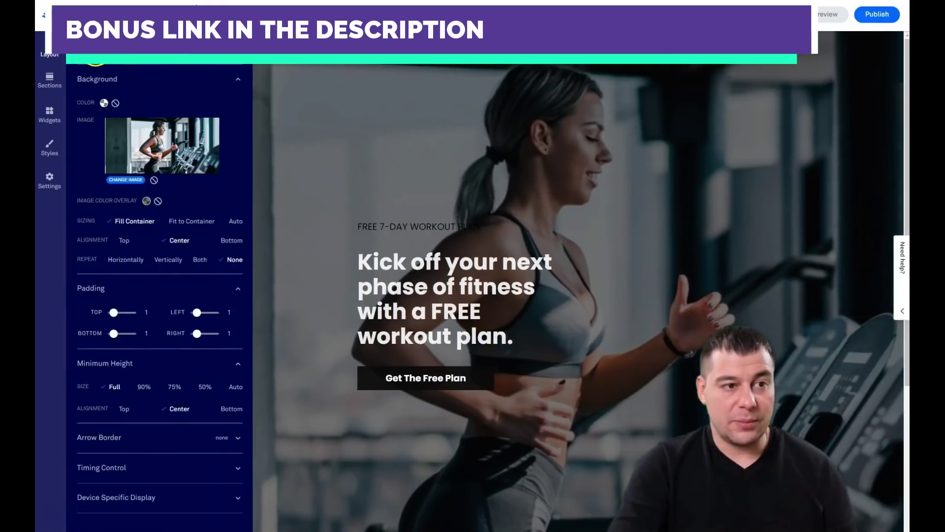
pyautogui.click(95, 48)
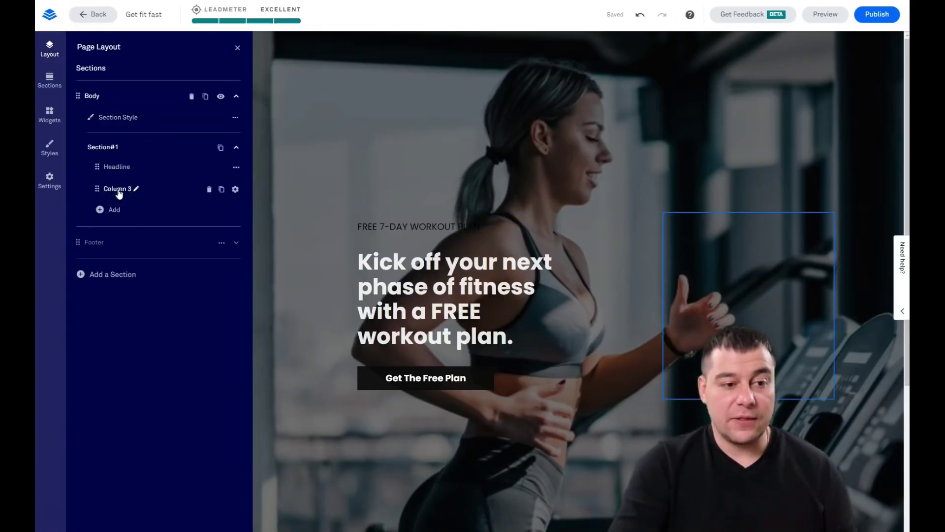
pyautogui.click(210, 190)
pyautogui.click(185, 193)
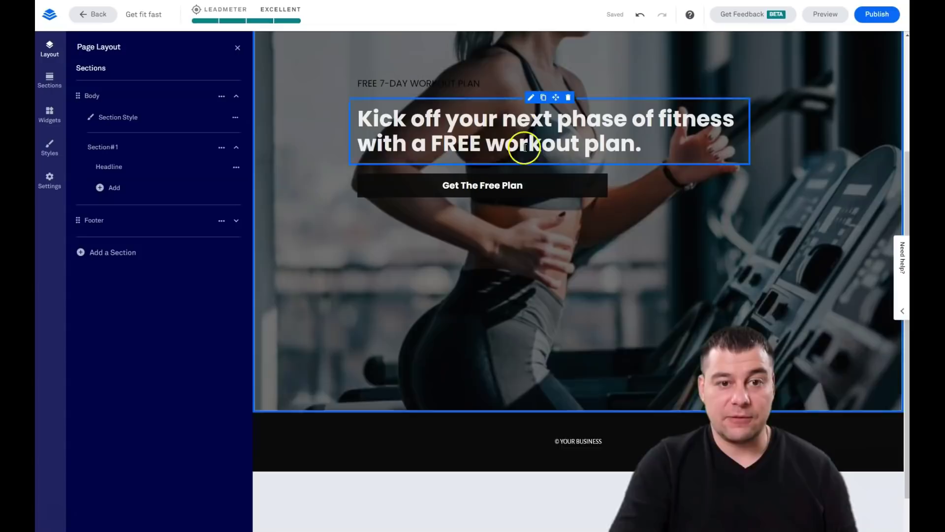
pyautogui.scroll(2, 521, 144)
pyautogui.click(238, 48)
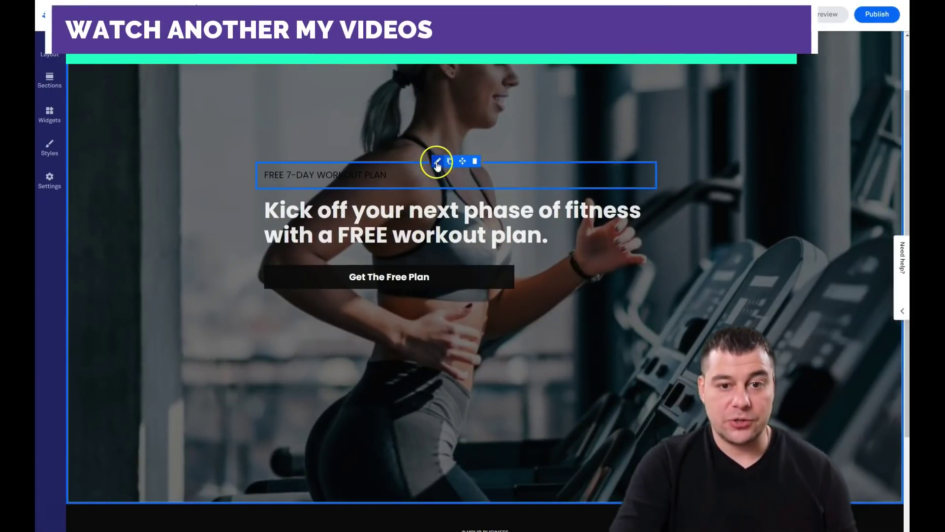
# - Set the size of the "FREE 7-DAY WORKOUT PLAN" text to 9
pyautogui.click(437, 162)
pyautogui.moveTo(411, 173); pyautogui.dragTo(251, 182)
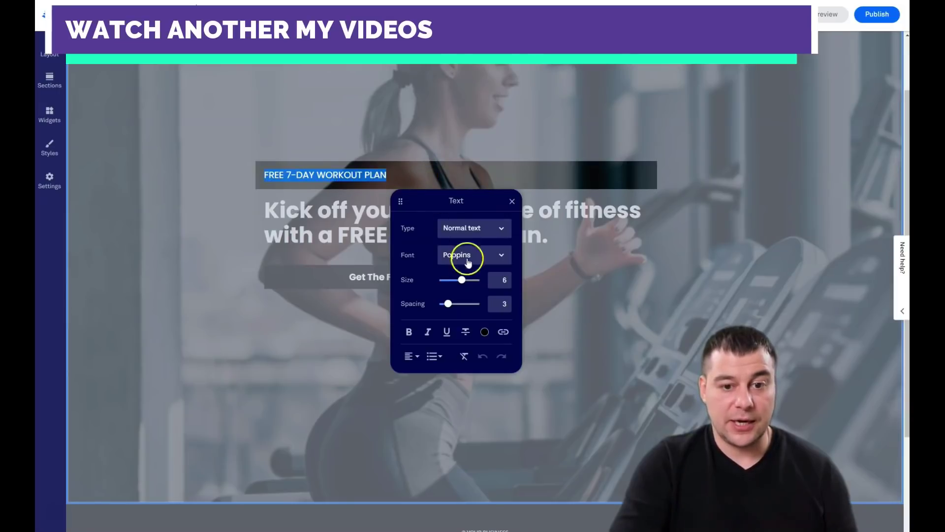
pyautogui.moveTo(462, 280); pyautogui.dragTo(474, 285)
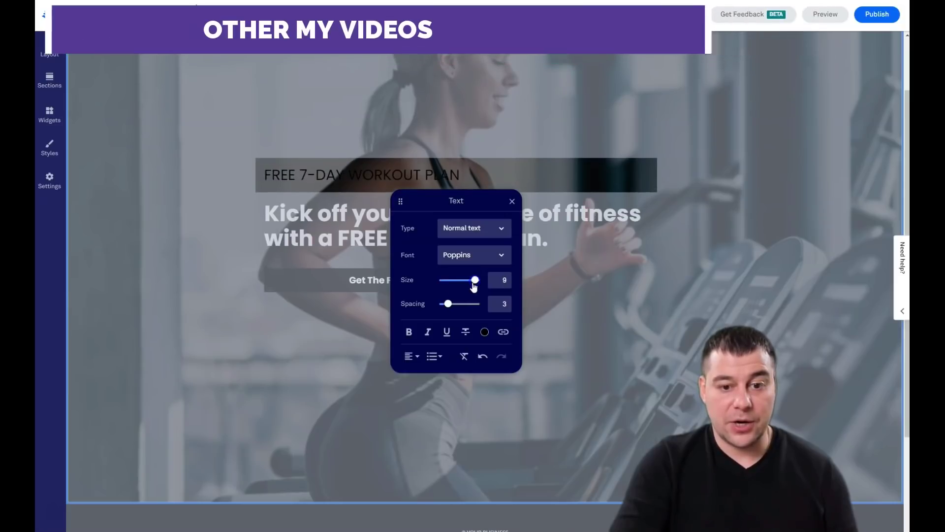
# - Change the "FREE 7-DAY WORKOUT PLAN" text to the Nunito font with a spacing of 5
pyautogui.click(498, 254)
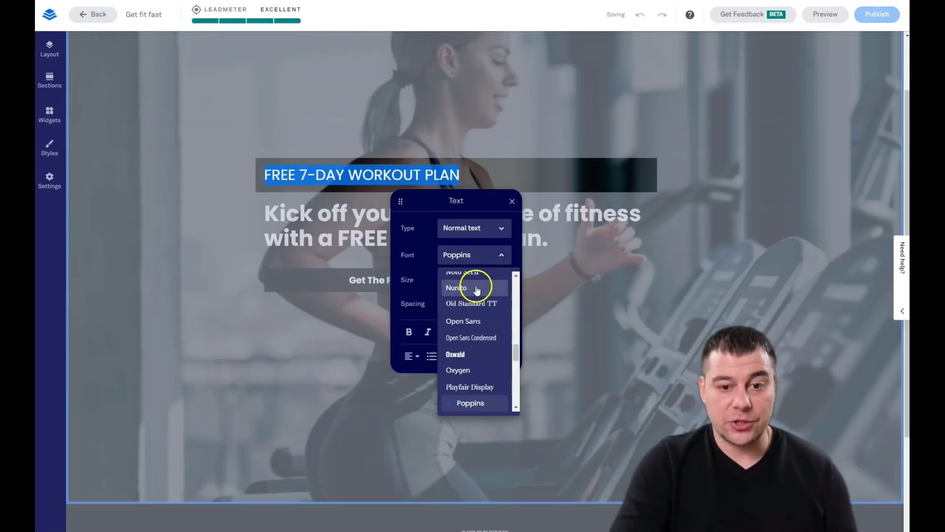
pyautogui.click(476, 288)
pyautogui.moveTo(448, 303); pyautogui.dragTo(456, 306)
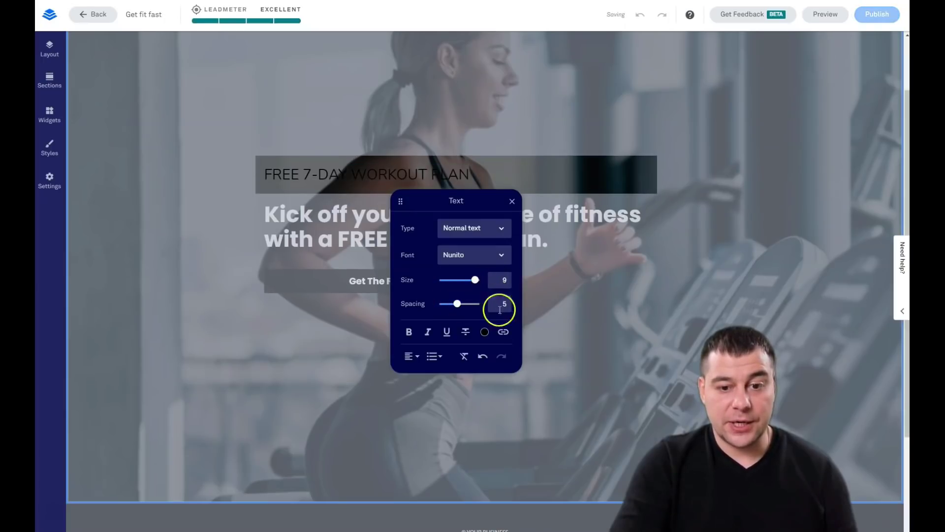
# - Color the "FREE 7-DAY WORKOUT PLAN" text white and center it
pyautogui.click(484, 334)
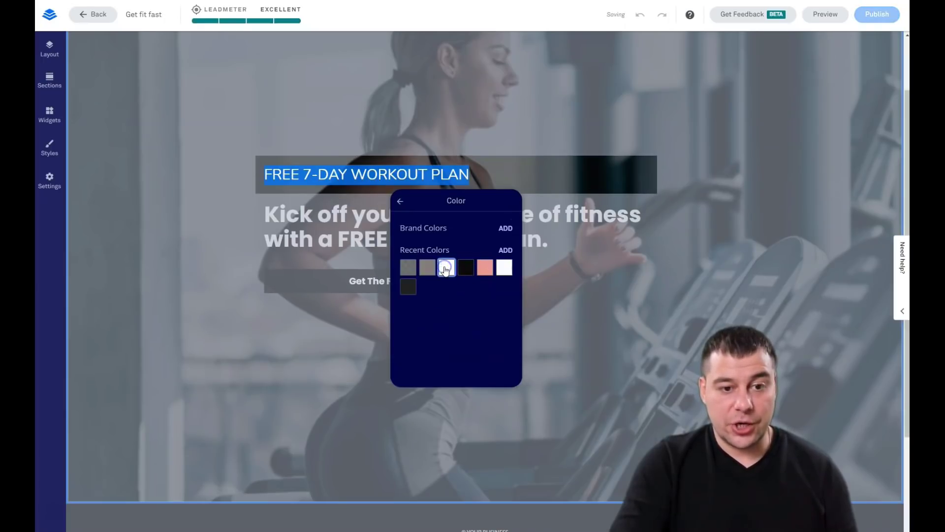
pyautogui.click(401, 201)
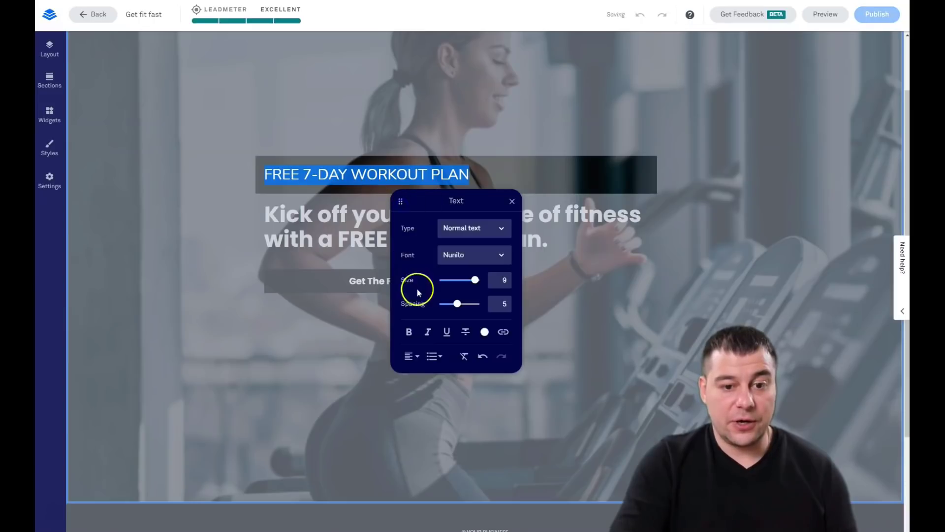
pyautogui.click(413, 350)
pyautogui.click(413, 358)
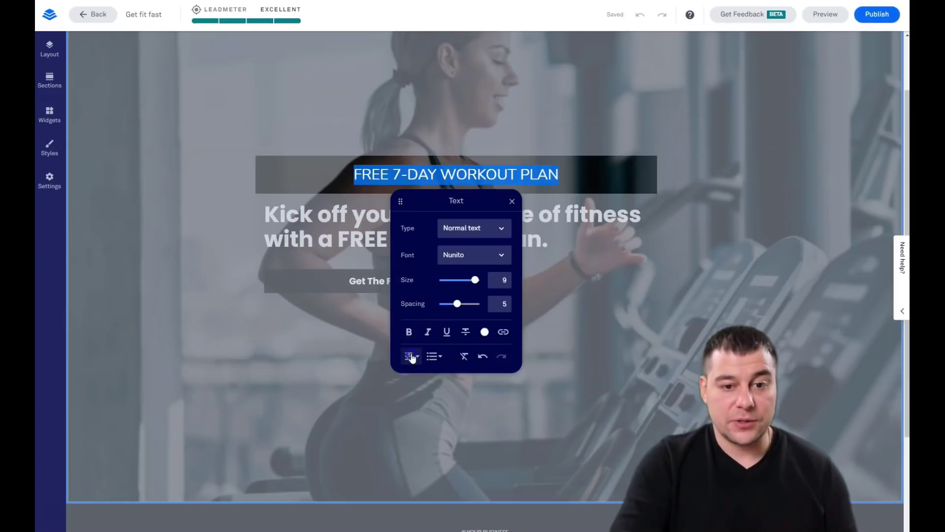
pyautogui.click(204, 224)
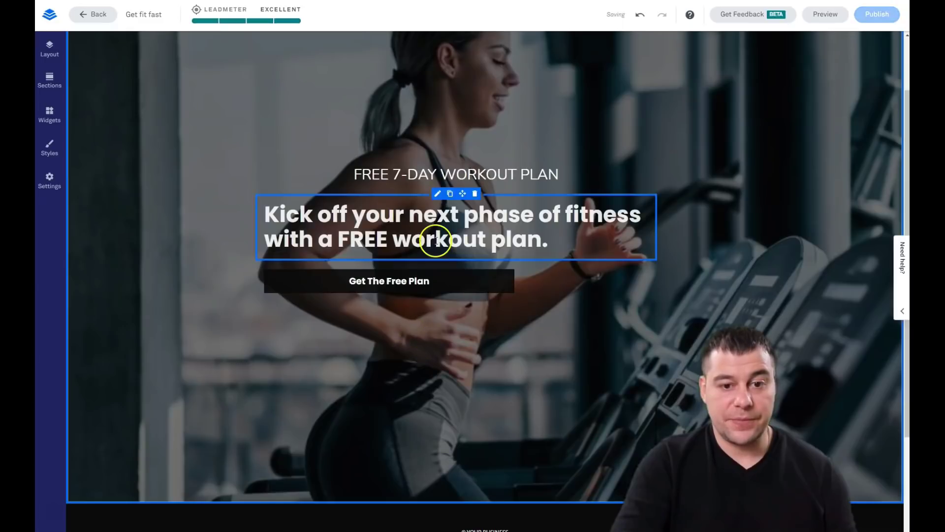
# - Set the "Kick off your next phase of fitness" headline to the Open Sans font at size 5
pyautogui.click(435, 240)
pyautogui.tripleClick(436, 240)
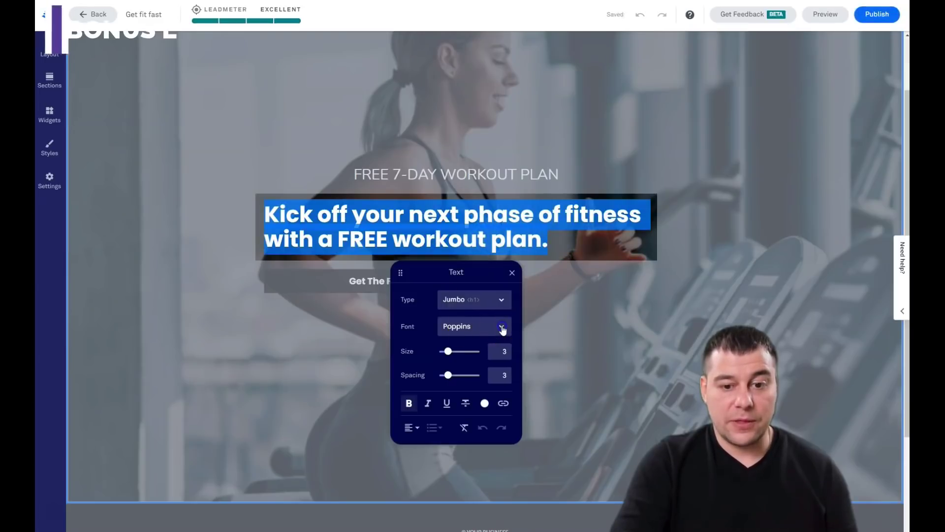
pyautogui.click(501, 328)
pyautogui.click(468, 327)
pyautogui.moveTo(448, 351); pyautogui.dragTo(459, 354)
pyautogui.click(501, 326)
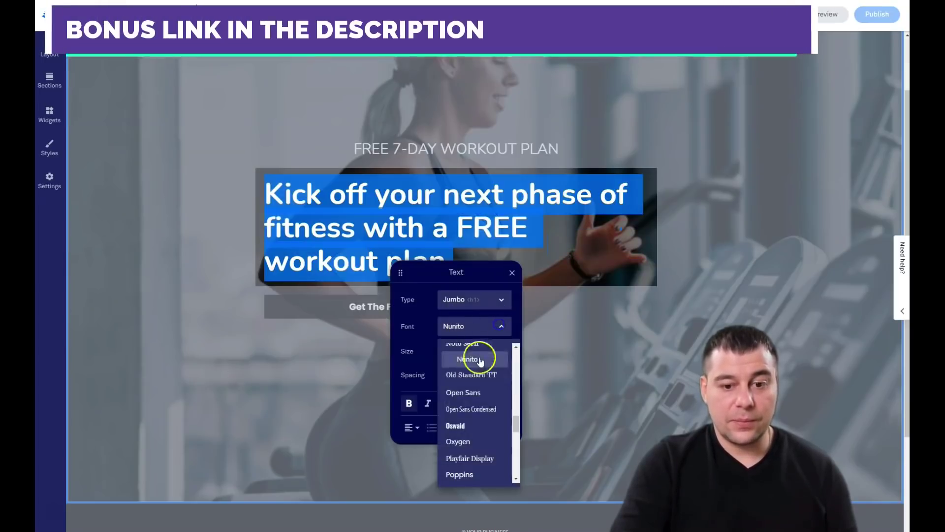
pyautogui.click(473, 361)
pyautogui.click(453, 351)
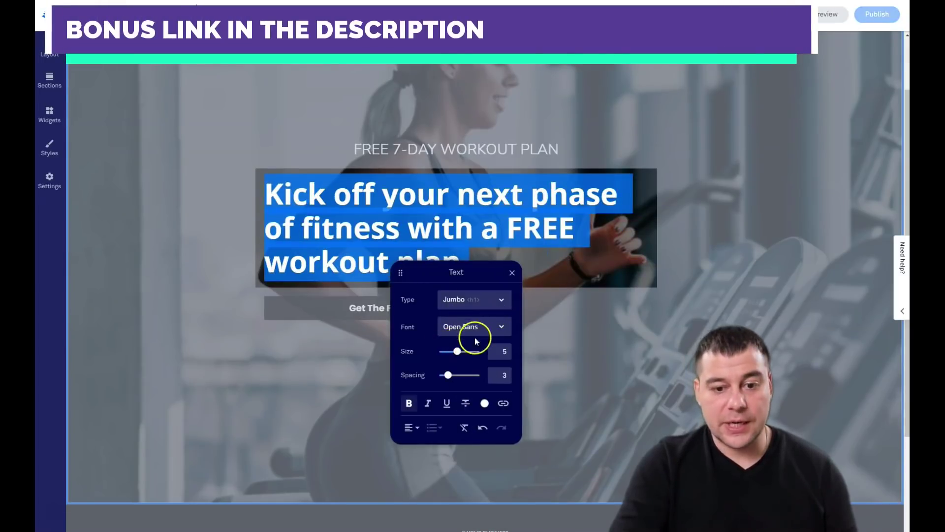
# - Set the headline's spacing to 4 and center its text
pyautogui.moveTo(447, 376); pyautogui.dragTo(453, 378)
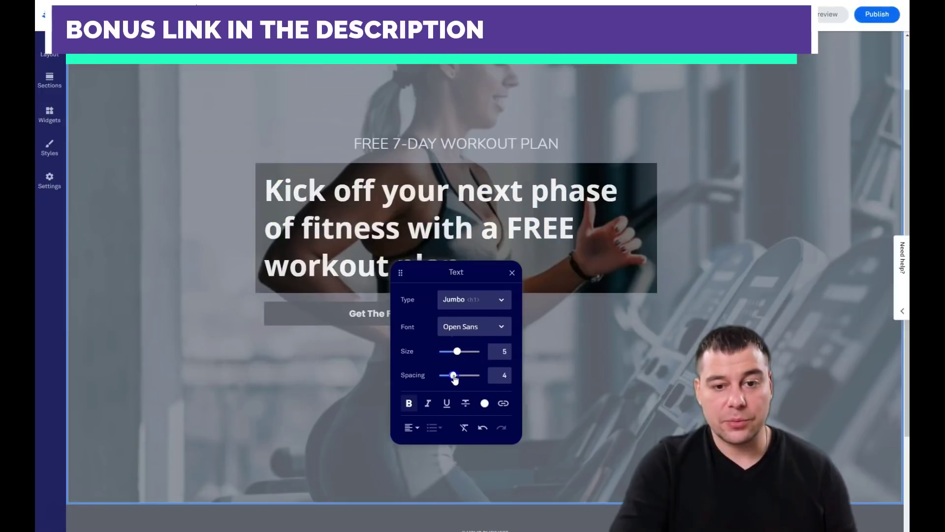
pyautogui.click(412, 427)
pyautogui.click(413, 426)
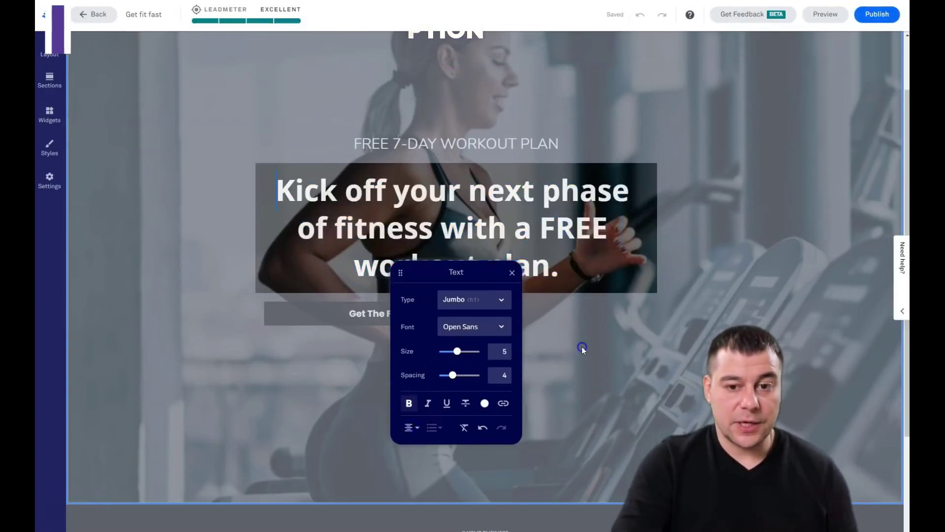
# - Finish editing the headline and delete the empty block beside the "Get The Free Plan" button
pyautogui.click(429, 313)
pyautogui.click(565, 320)
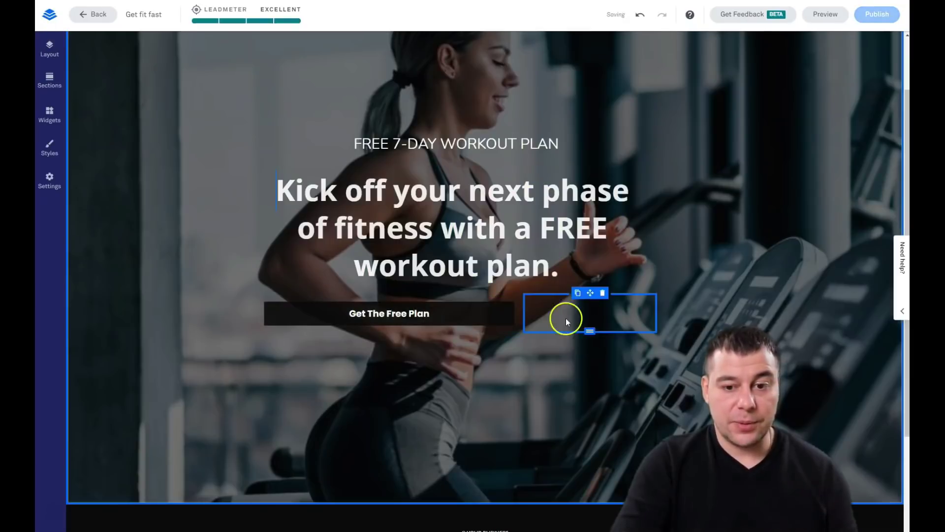
pyautogui.click(603, 294)
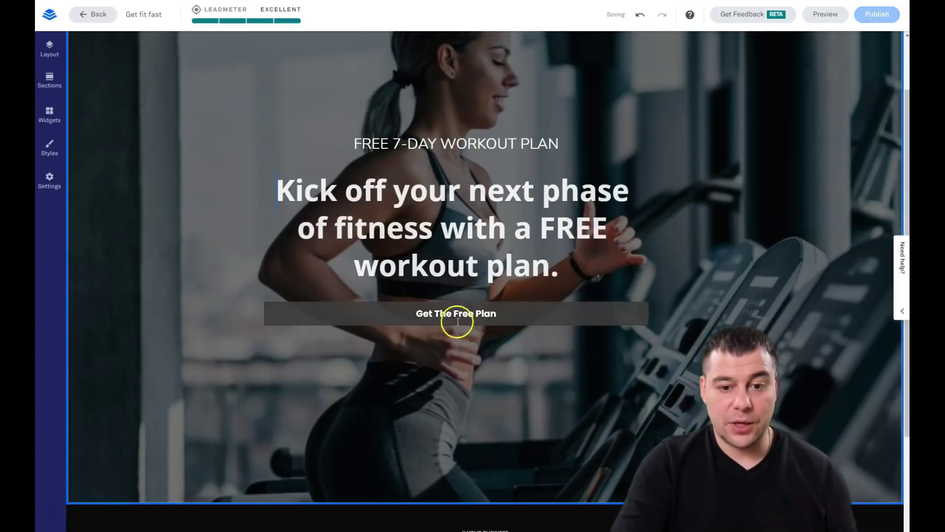
# - Insert a Space widget between the headline and the "Get The Free Plan" button, and close the widget list
pyautogui.click(492, 312)
pyautogui.click(457, 280)
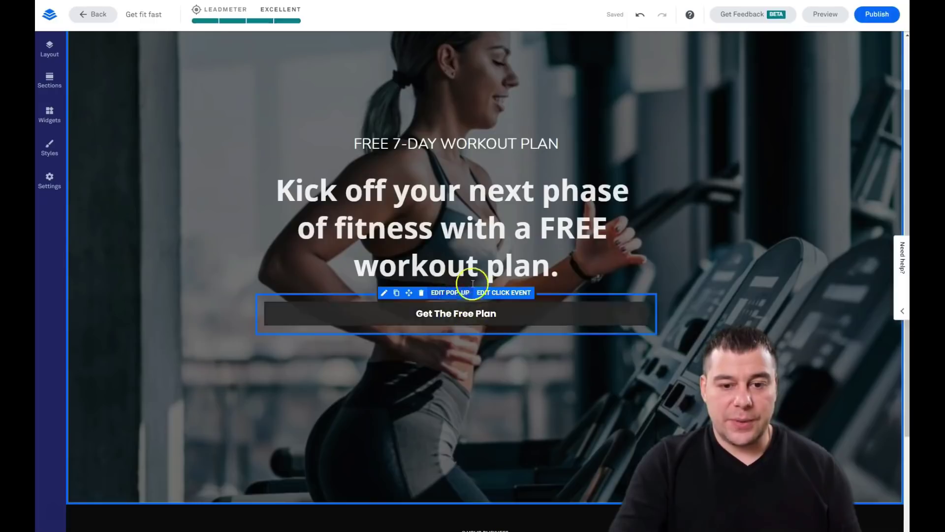
pyautogui.click(50, 114)
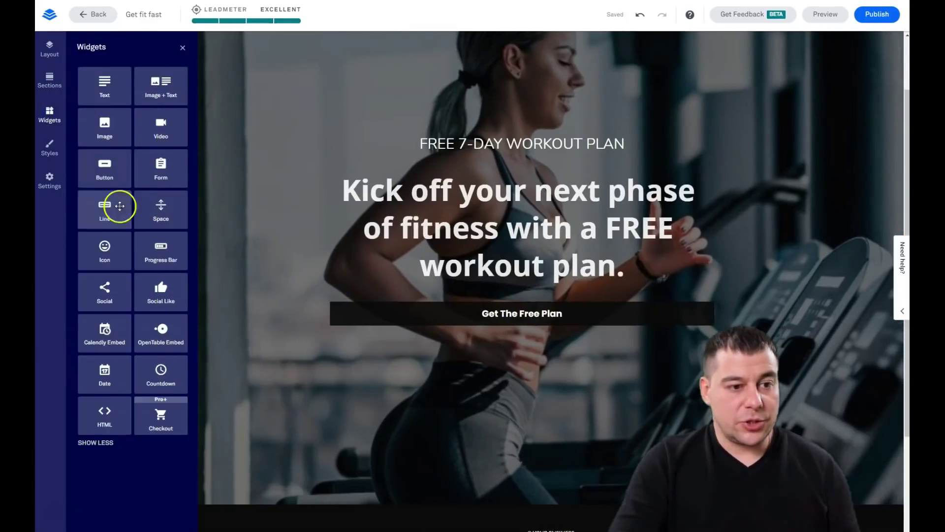
pyautogui.moveTo(159, 211); pyautogui.dragTo(523, 309)
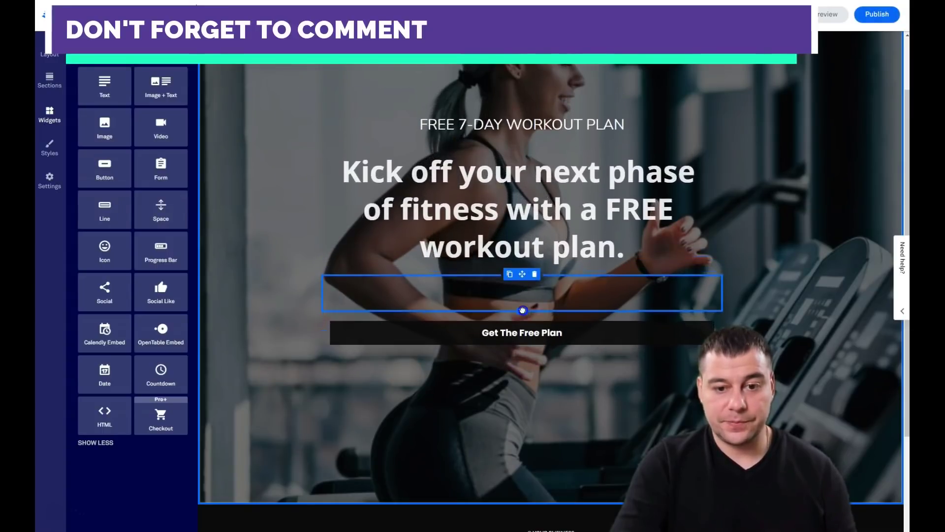
pyautogui.click(535, 378)
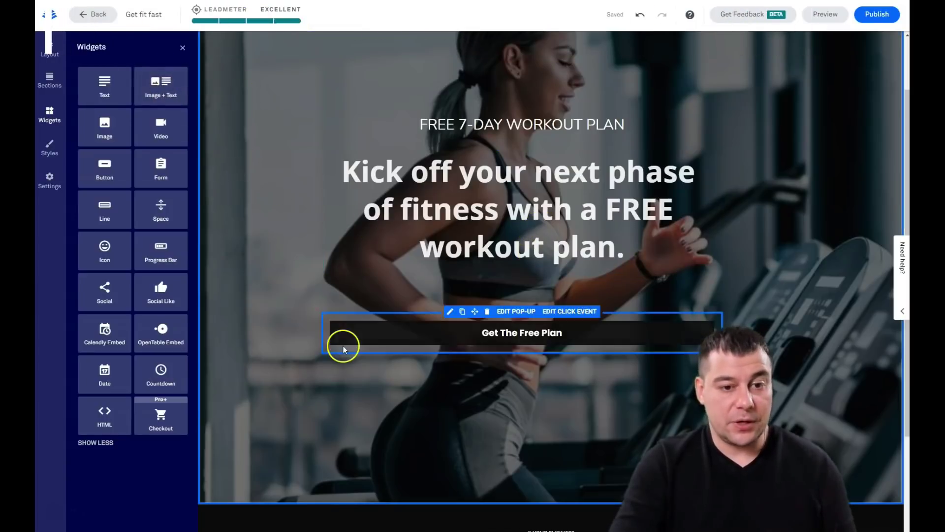
pyautogui.click(182, 50)
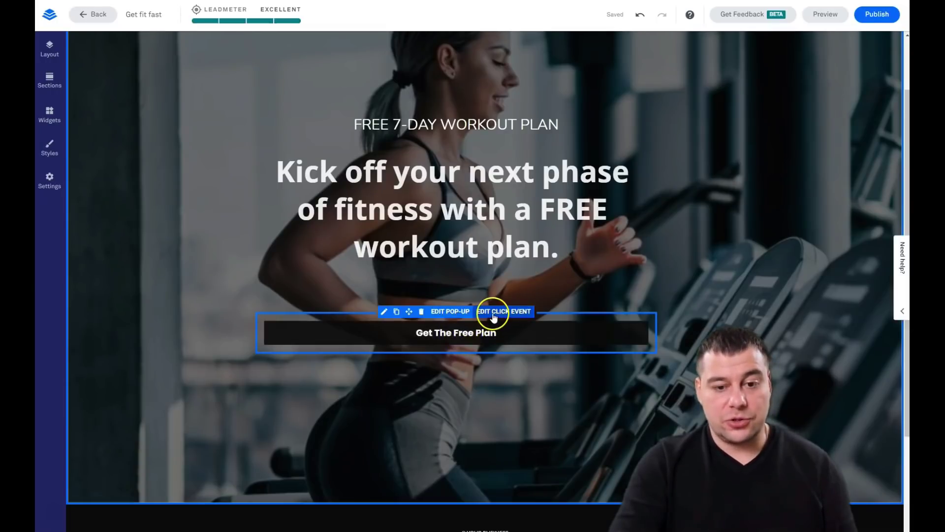
# - Turn off Full Width for the "Get The Free Plan" button
pyautogui.click(383, 312)
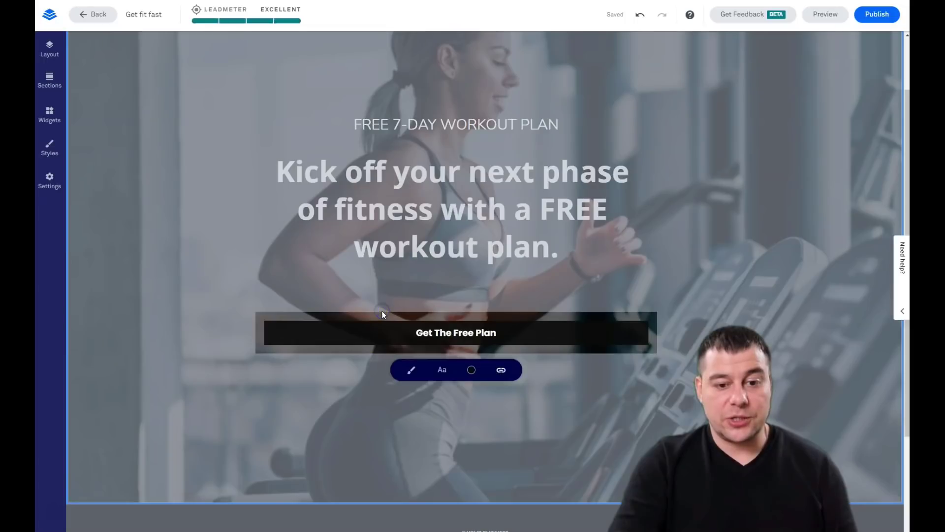
pyautogui.click(411, 370)
pyautogui.click(446, 415)
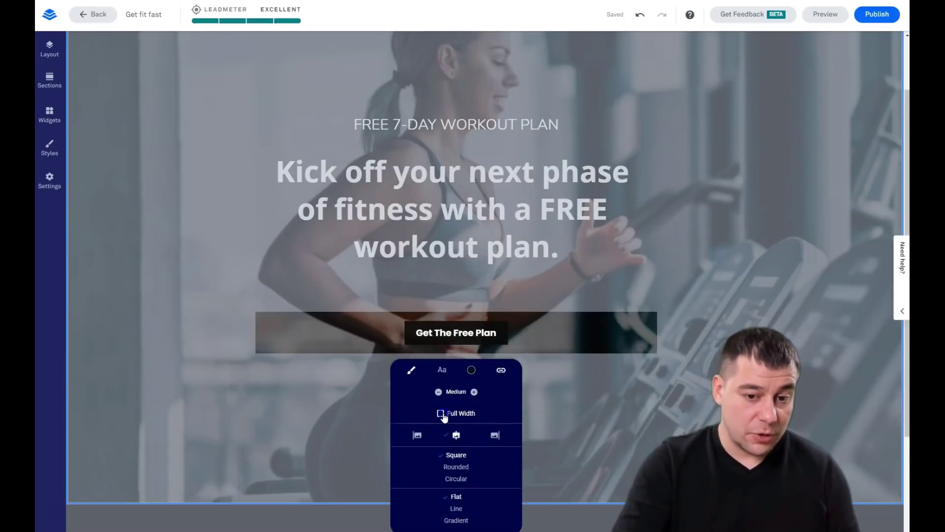
pyautogui.click(442, 415)
pyautogui.click(442, 414)
# - Try left and right alignment on the "Get The Free Plan" button and return it to center
pyautogui.click(446, 441)
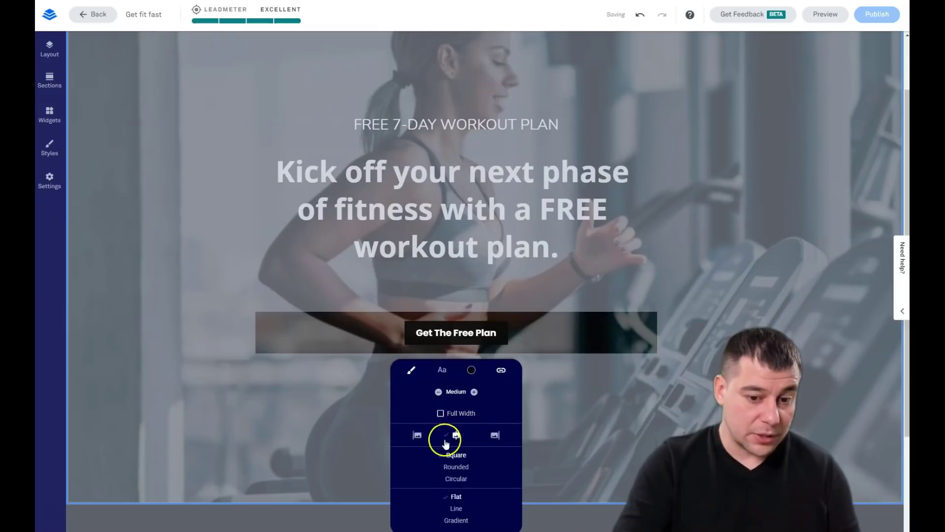
pyautogui.click(417, 436)
pyautogui.click(496, 435)
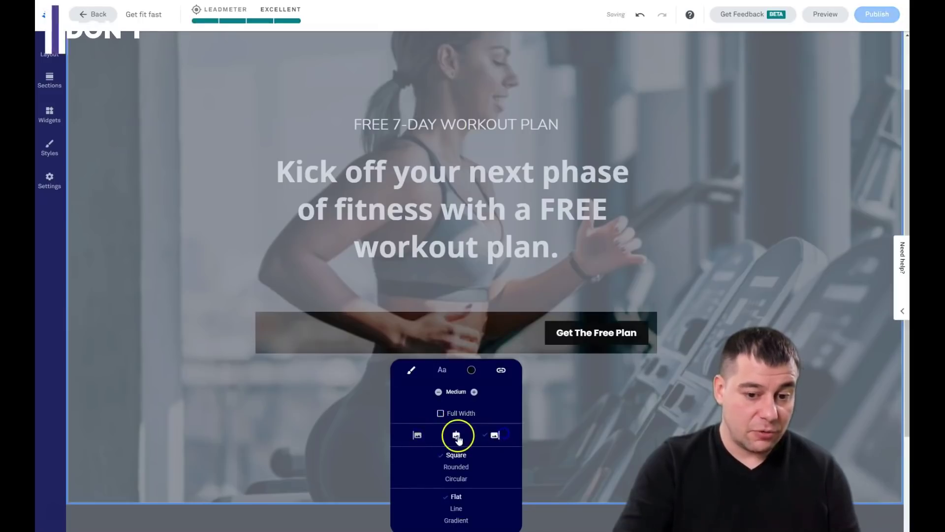
pyautogui.click(457, 437)
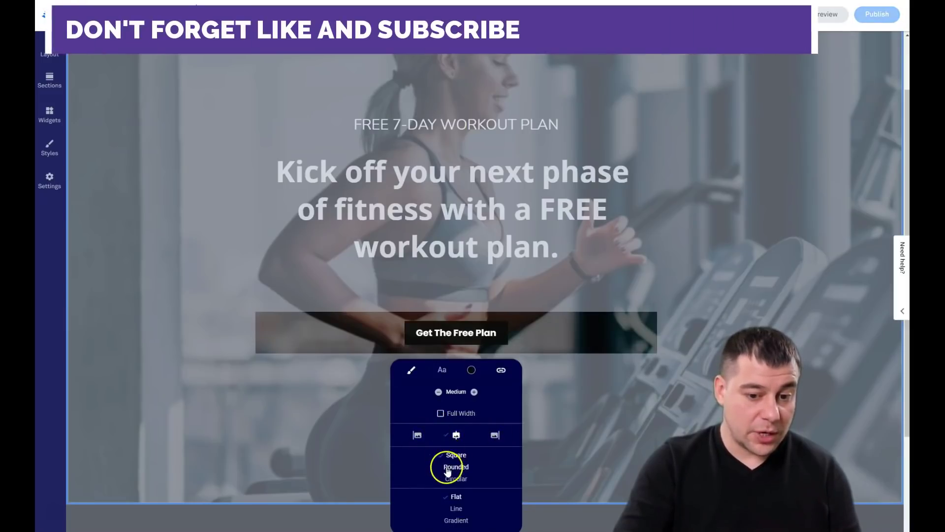
# - Try Rounded corners at 11 and the Circular shape on the "Get The Free Plan" button
pyautogui.click(447, 467)
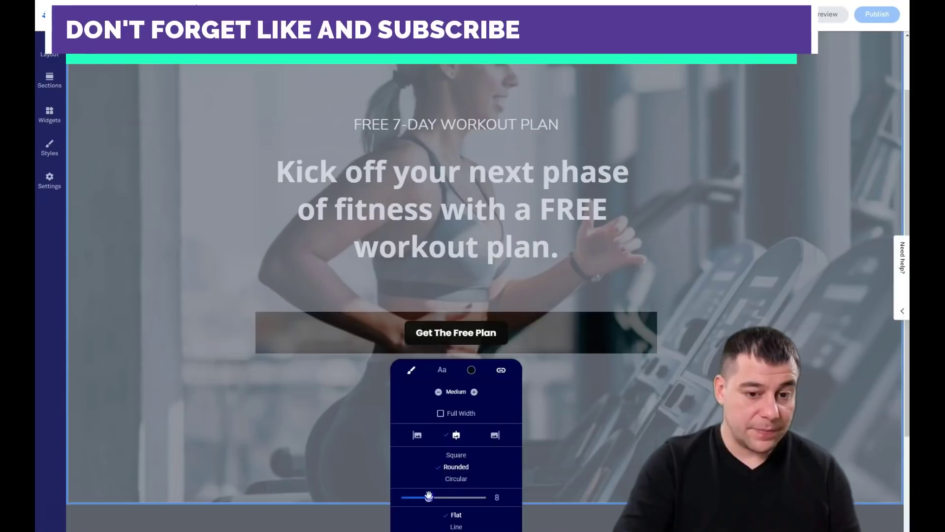
pyautogui.moveTo(426, 484); pyautogui.dragTo(439, 484)
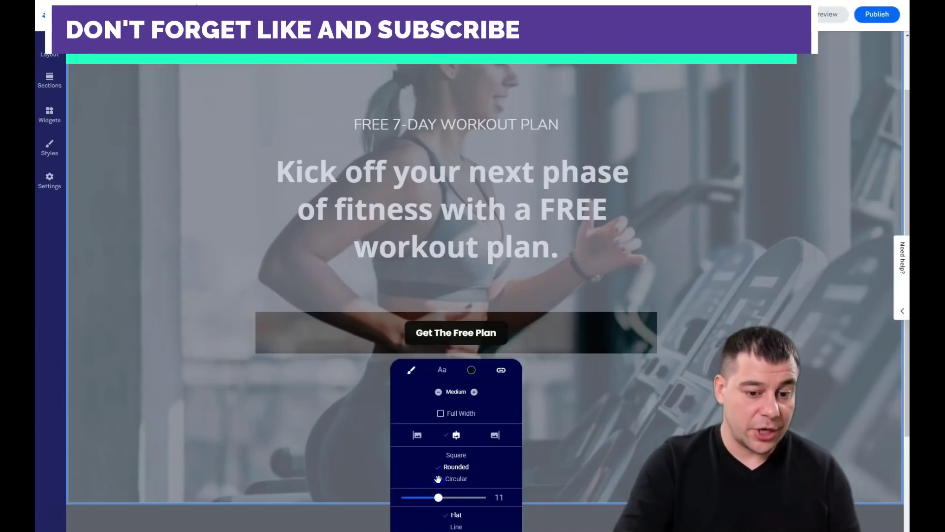
pyautogui.click(449, 478)
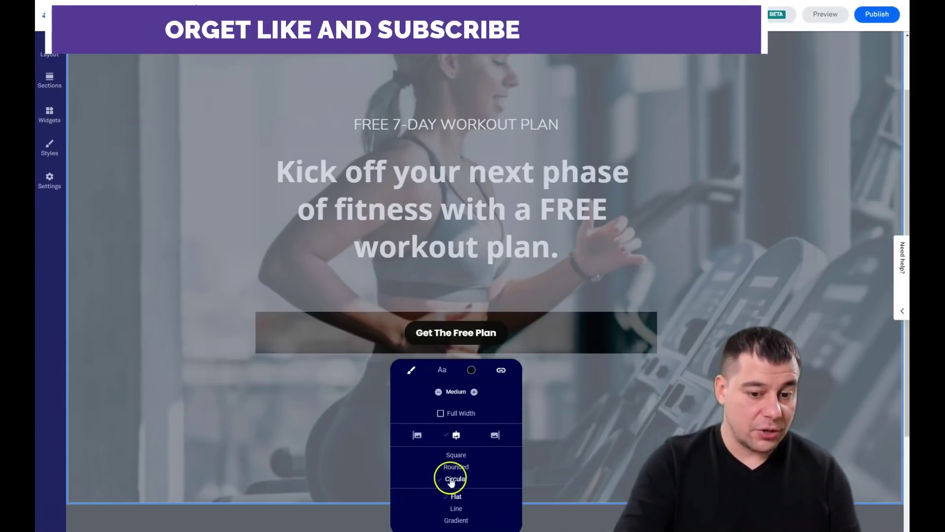
# - Give the square "Get The Free Plan" button the Line style and color it white
pyautogui.click(454, 508)
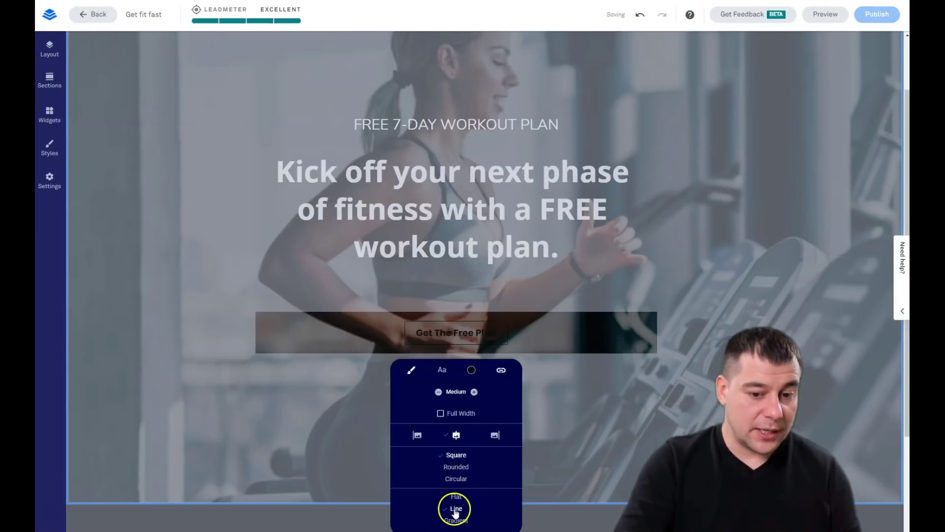
pyautogui.click(472, 370)
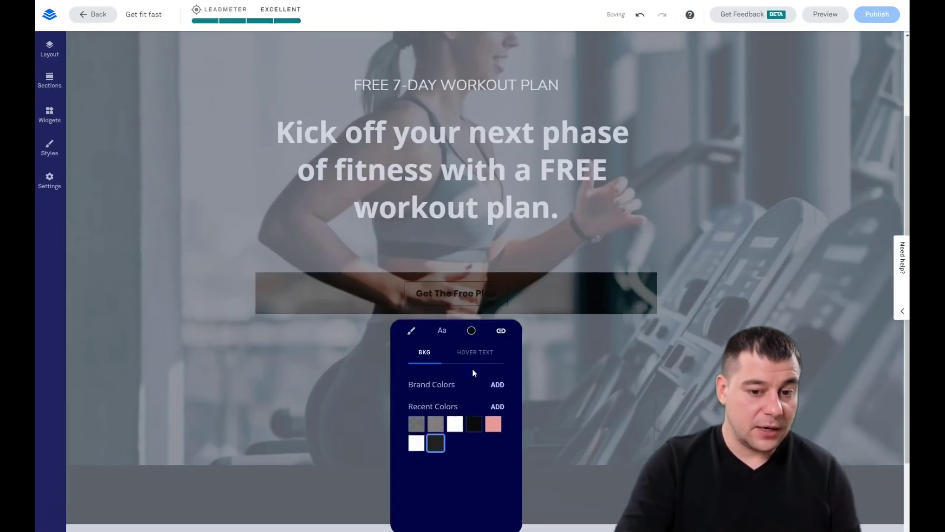
pyautogui.click(457, 426)
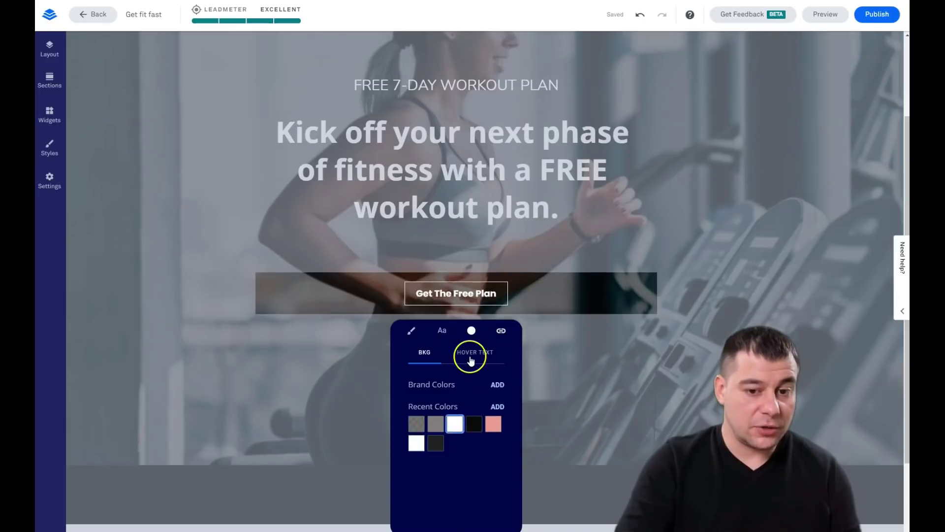
# - Set the button's hover text color to the recent gray and check the hover effect on the page
pyautogui.click(471, 358)
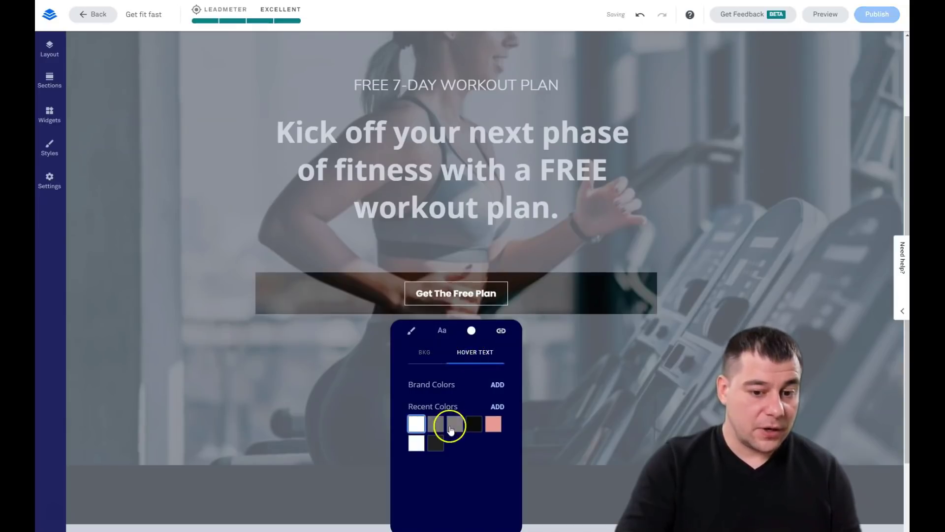
pyautogui.click(336, 375)
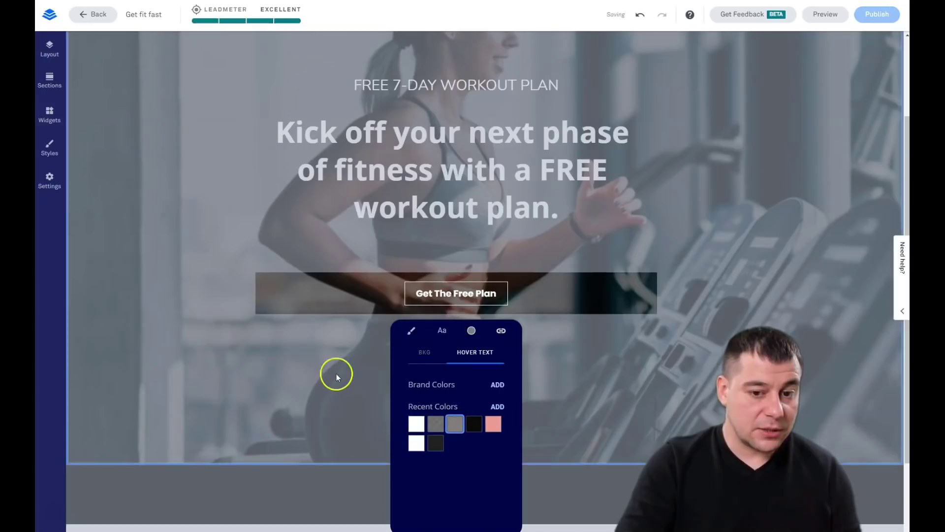
pyautogui.click(370, 367)
pyautogui.click(464, 292)
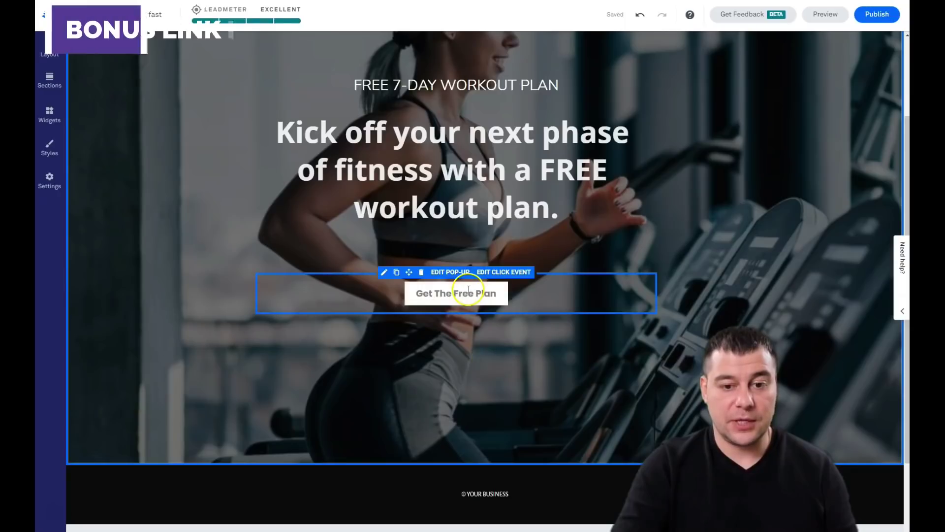
# - Open the "Get The Free Plan" button's click event and examine the available link options
pyautogui.click(490, 274)
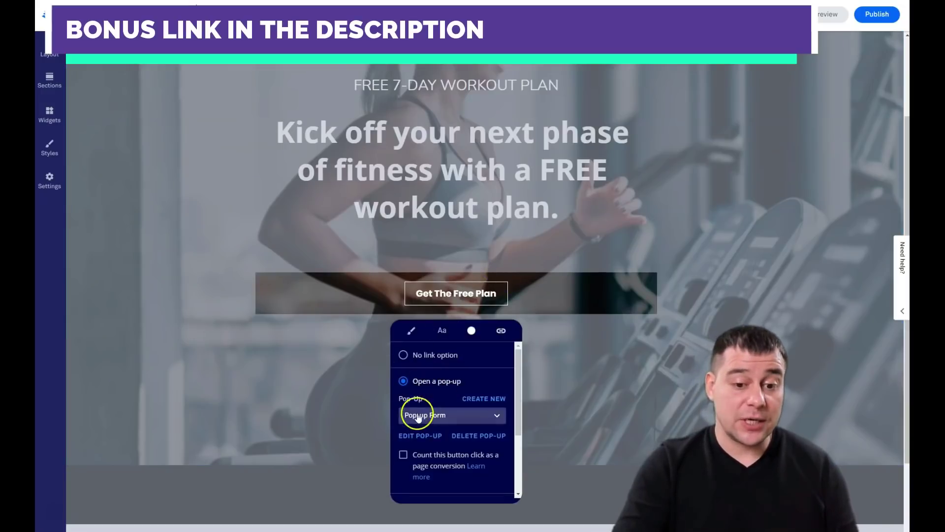
pyautogui.scroll(-4, 427, 406)
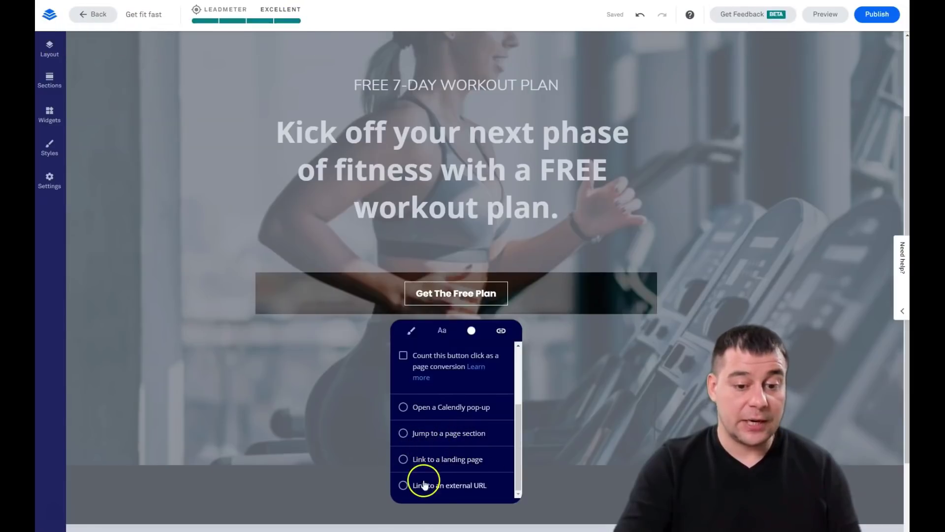
pyautogui.scroll(3, 428, 384)
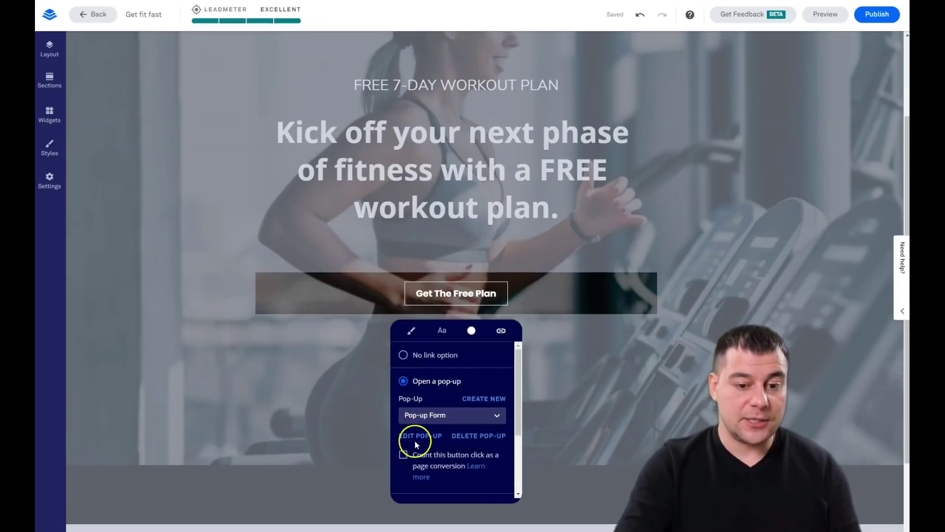
# - Open the "Get The Free Plan" button's pop-up form for editing and bring up its Body section style settings
pyautogui.click(411, 436)
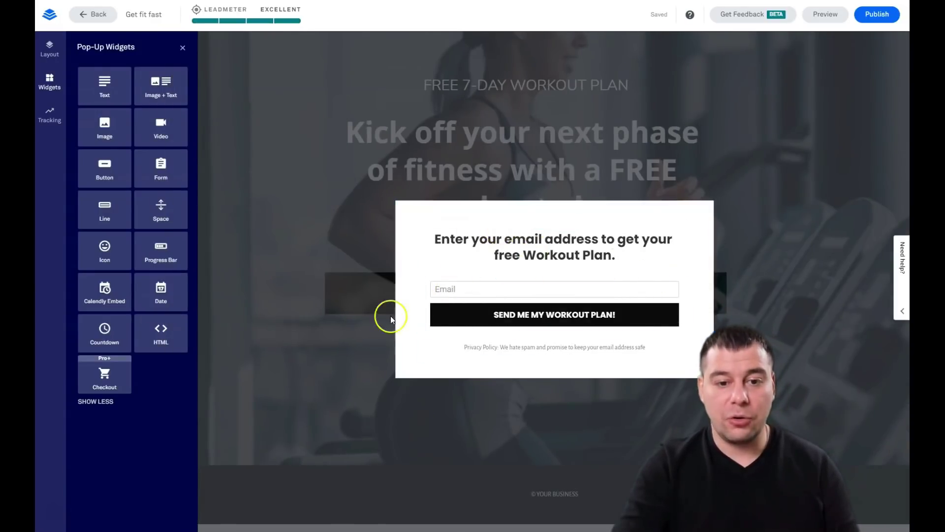
pyautogui.click(426, 208)
pyautogui.click(450, 214)
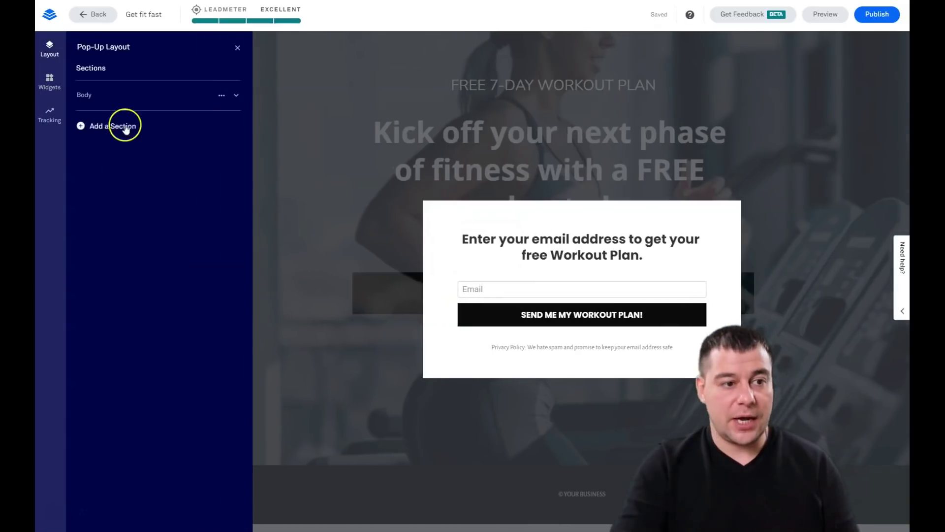
pyautogui.click(236, 95)
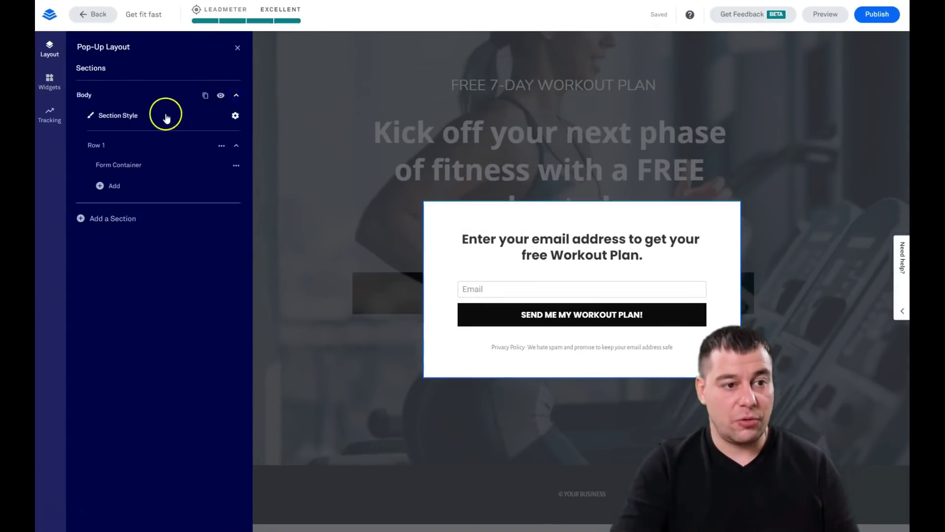
pyautogui.click(127, 115)
# - Try the recent gray, translucent dark and white colors as the pop-up body's background
pyautogui.click(104, 104)
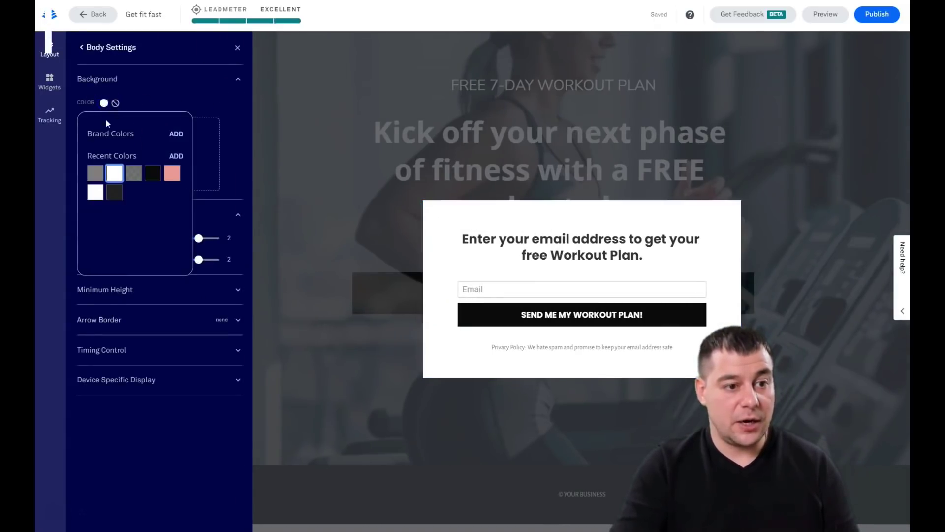
pyautogui.click(96, 174)
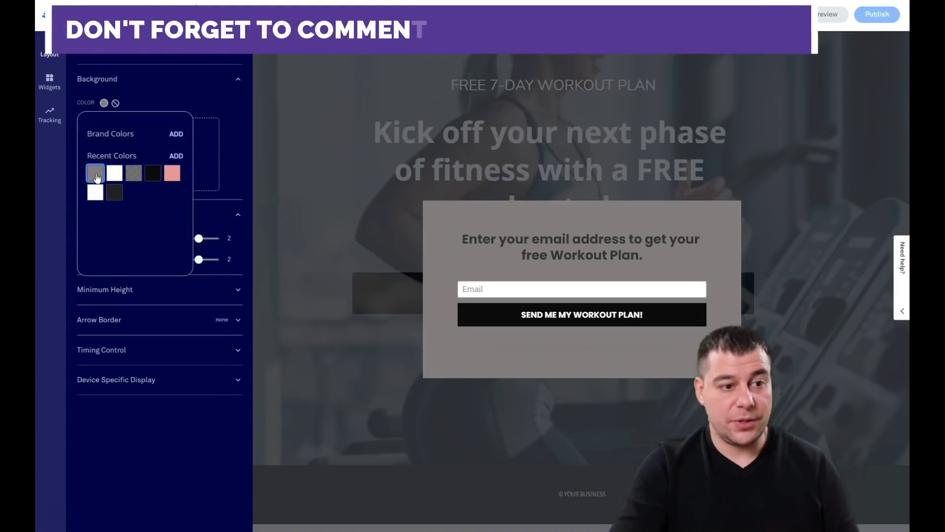
pyautogui.click(135, 173)
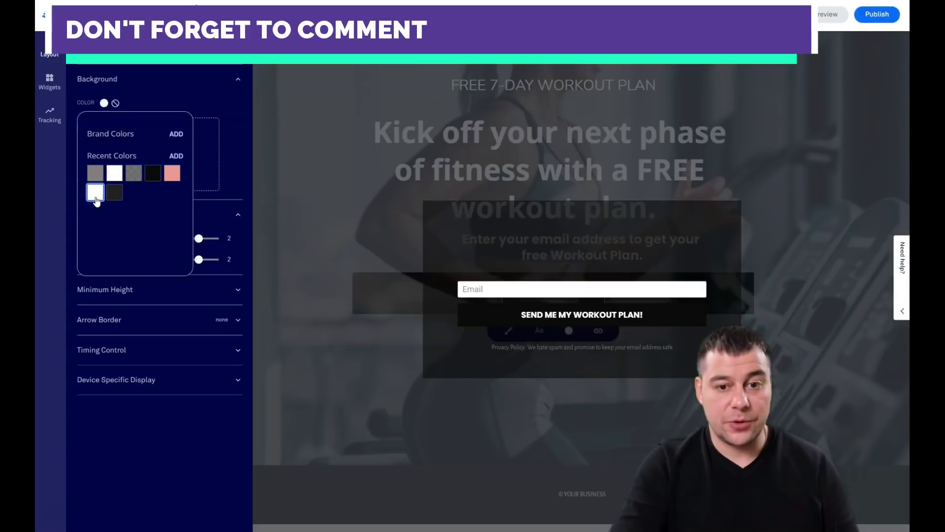
pyautogui.click(96, 196)
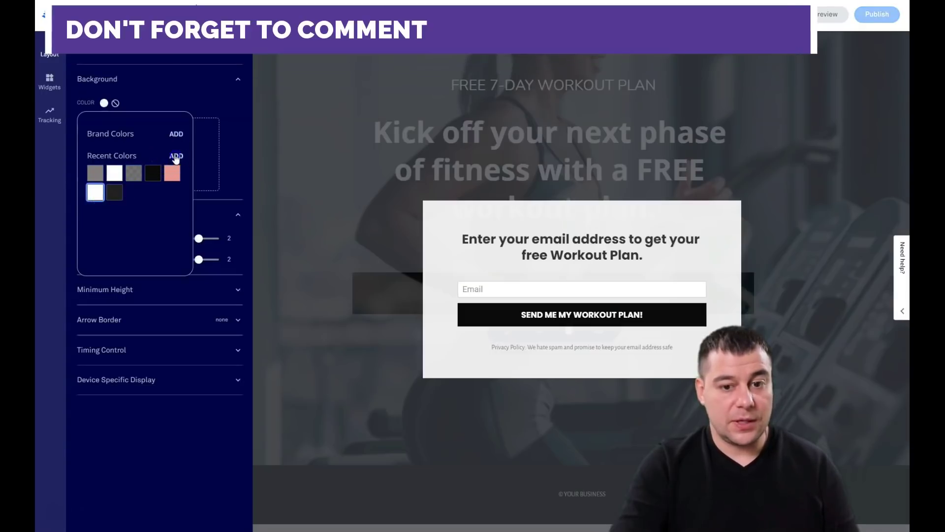
# - Give the pop-up body a custom white background with reduced opacity and leave the pop-up editor
pyautogui.click(176, 156)
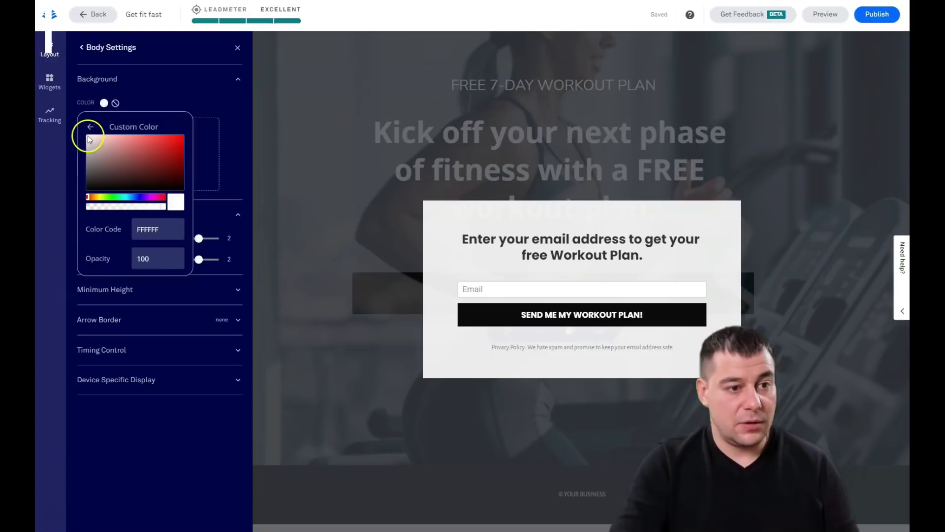
pyautogui.click(90, 138)
pyautogui.moveTo(164, 207); pyautogui.dragTo(143, 210)
pyautogui.click(335, 221)
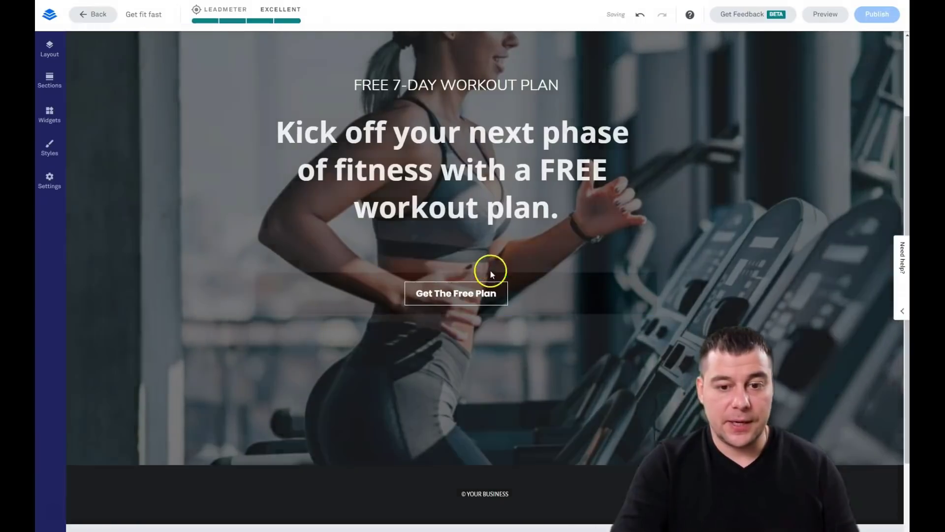
# - Reopen the "Get The Free Plan" button's pop-up and open the integration settings of its email form
pyautogui.click(490, 271)
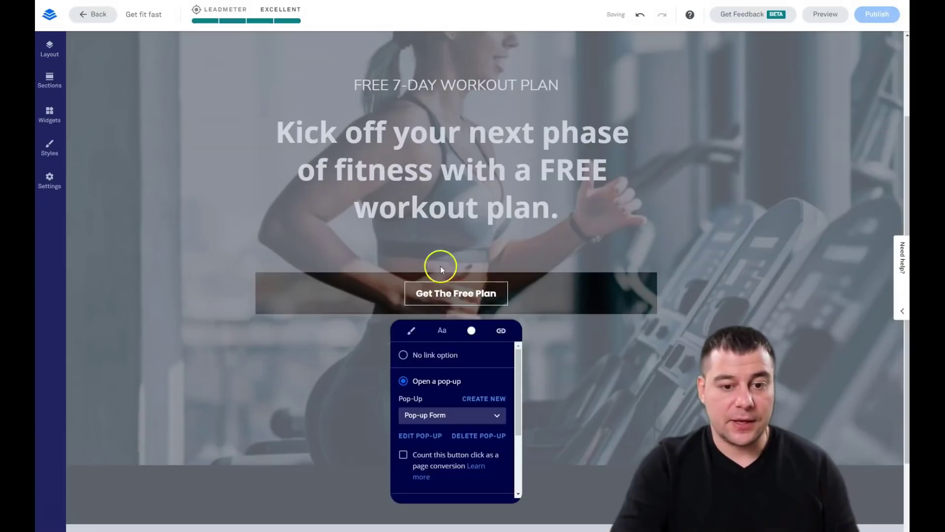
pyautogui.click(419, 435)
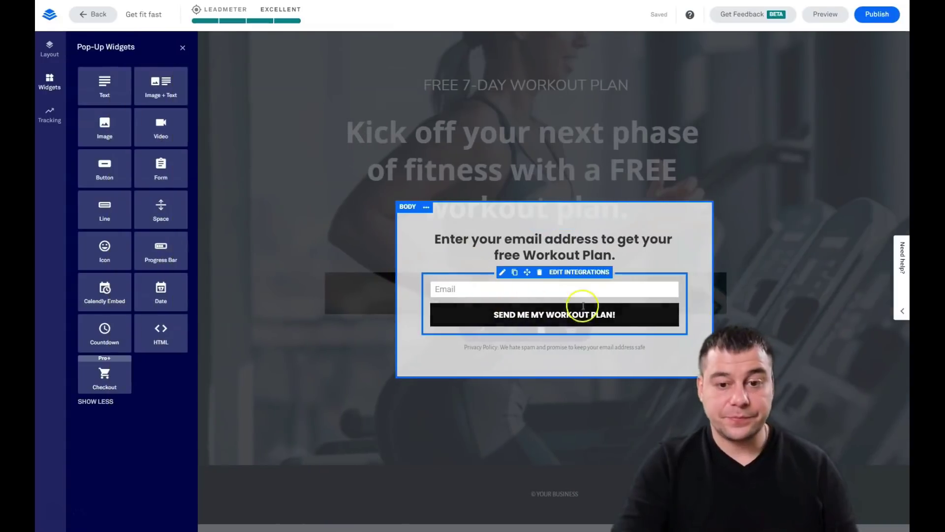
pyautogui.click(580, 272)
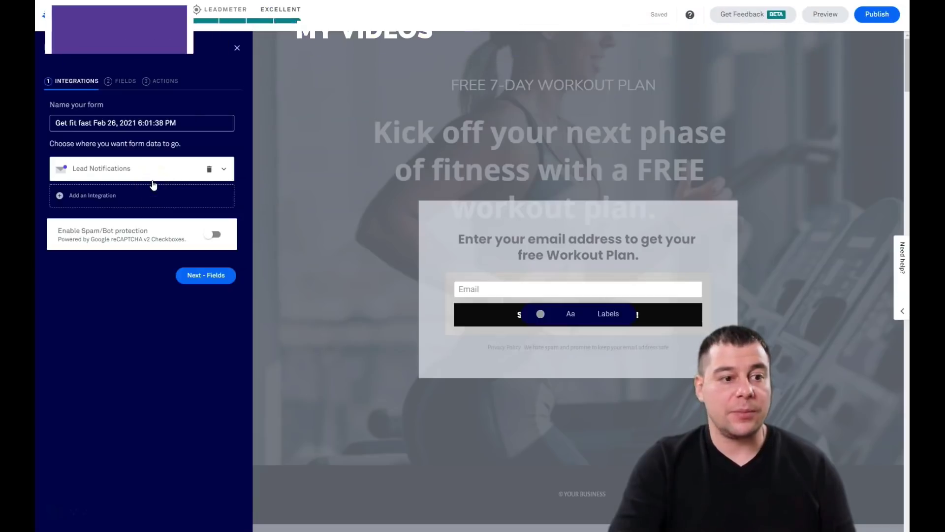
# - Examine the native and Zapier-powered services available as integrations for the pop-up form
pyautogui.click(78, 196)
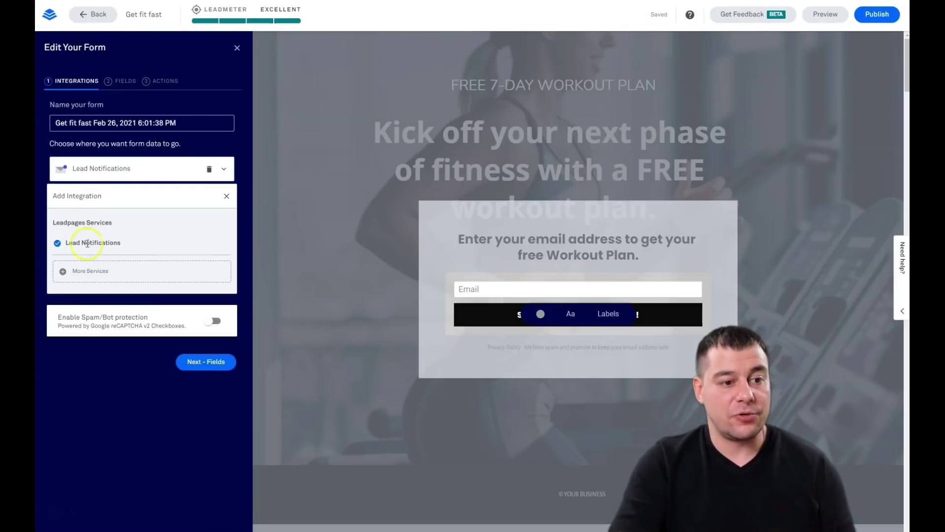
pyautogui.click(89, 266)
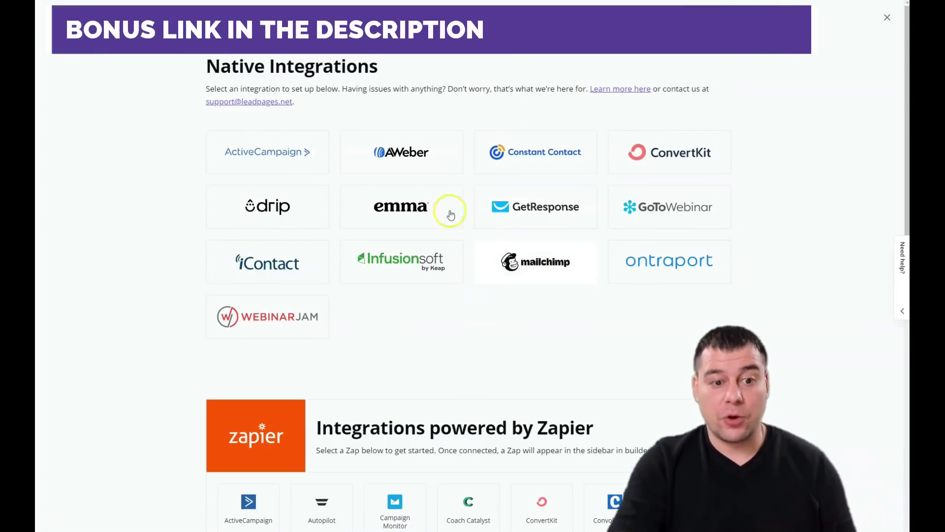
pyautogui.scroll(-4, 451, 215)
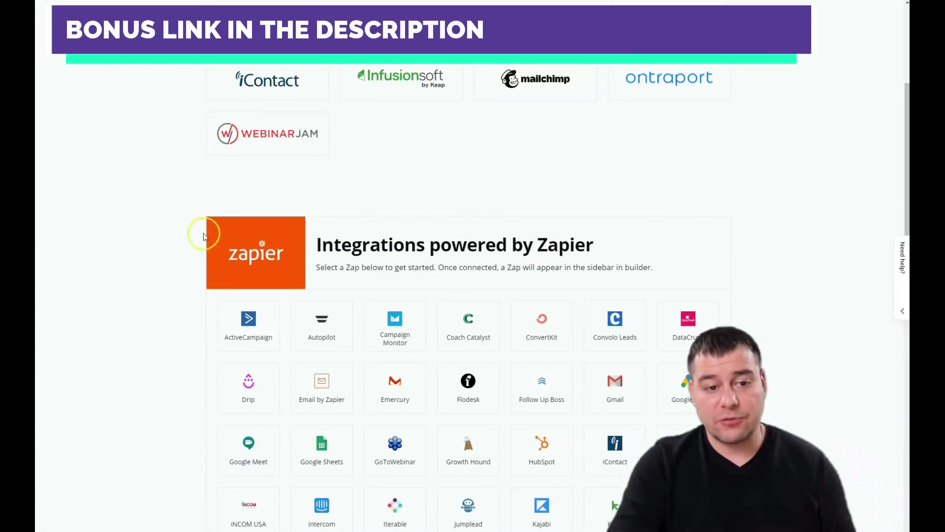
pyautogui.scroll(-4, 589, 360)
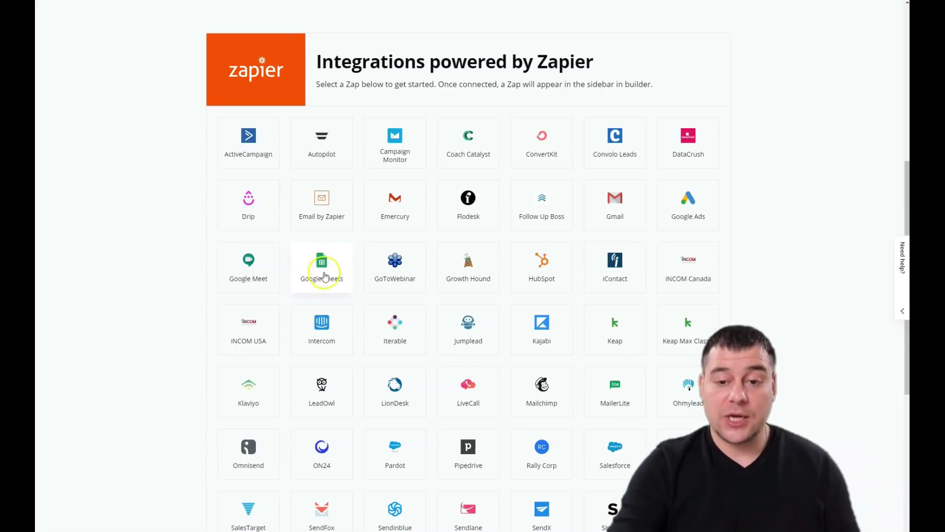
pyautogui.scroll(7, 361, 269)
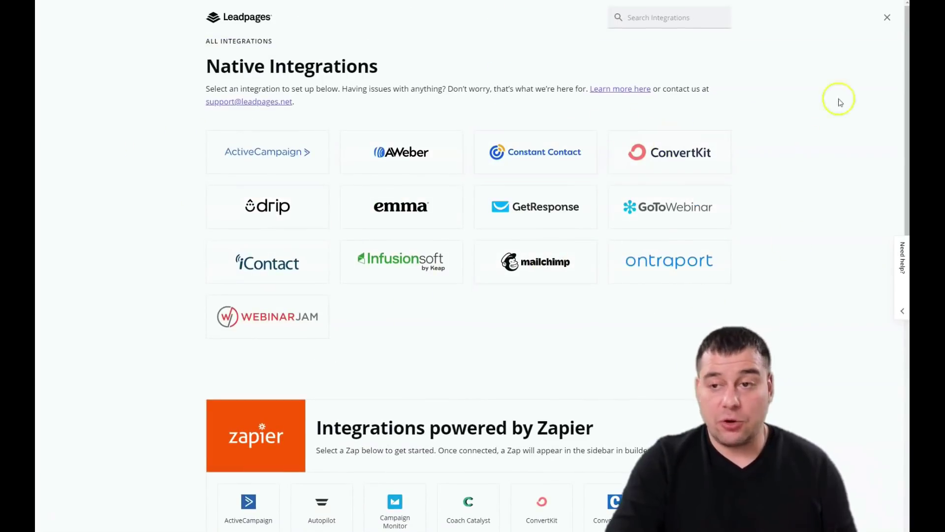
pyautogui.click(889, 19)
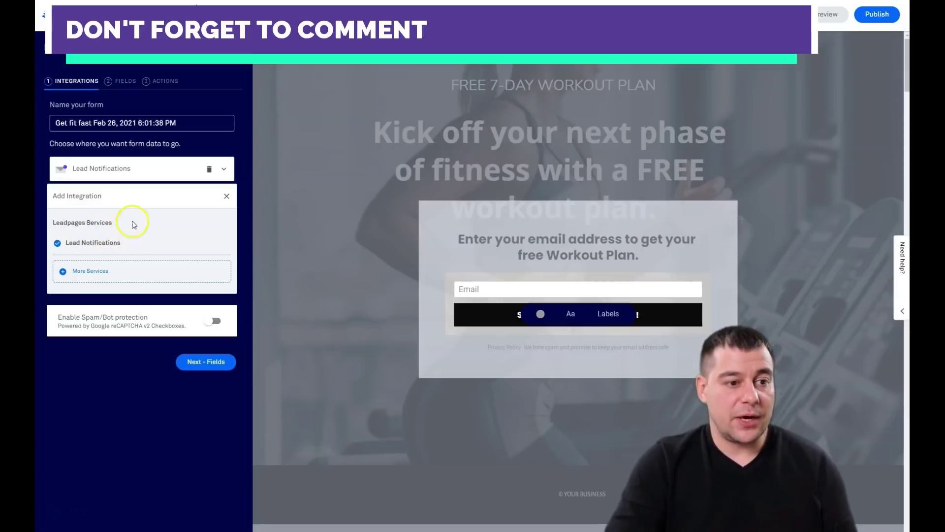
# - Add a First Name field above Email in the pop-up form, review the form's submission actions and close the form editor
pyautogui.click(118, 80)
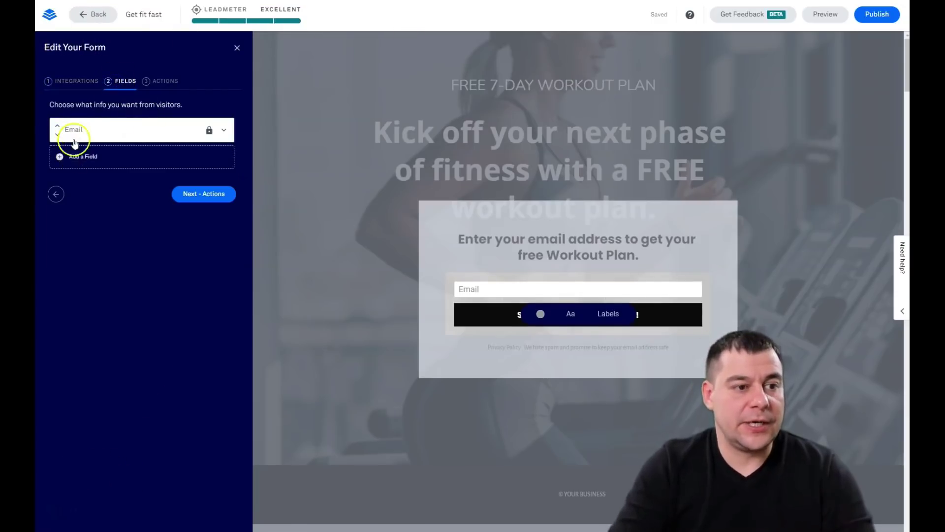
pyautogui.click(65, 157)
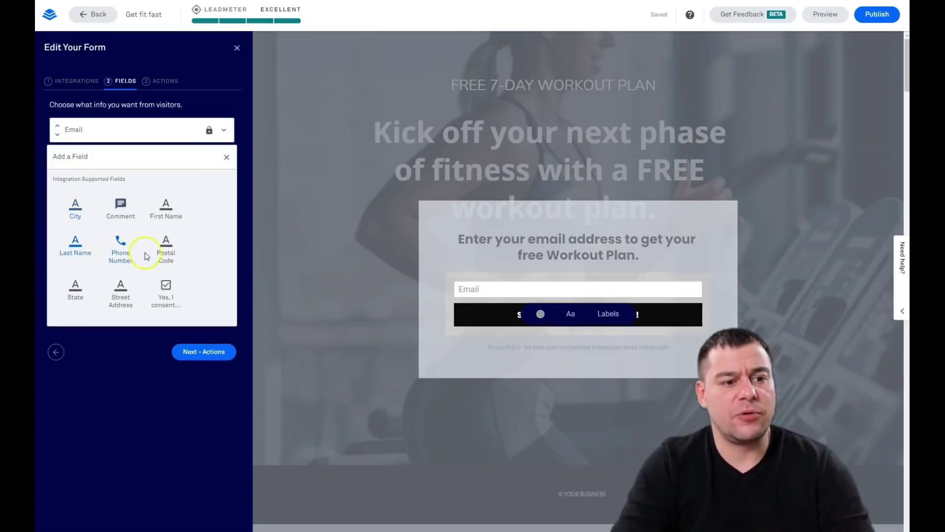
pyautogui.click(167, 217)
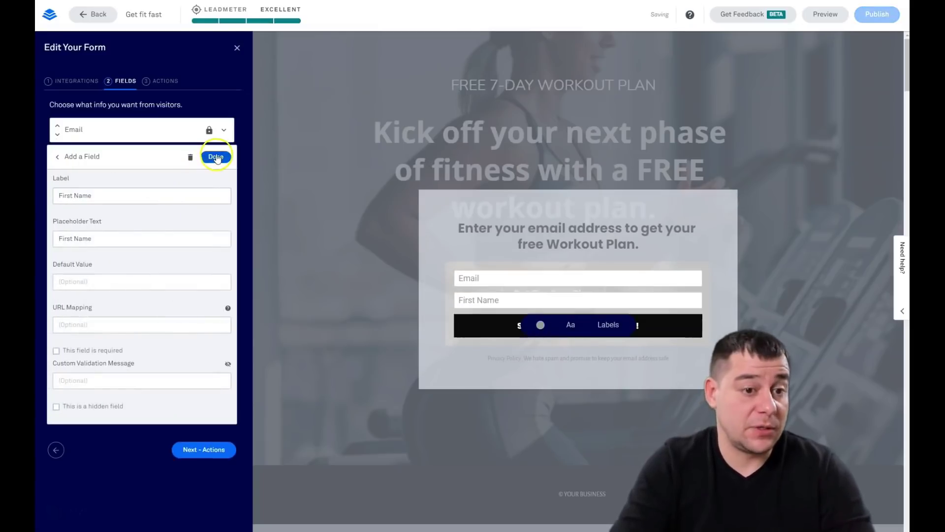
pyautogui.click(216, 157)
pyautogui.click(57, 153)
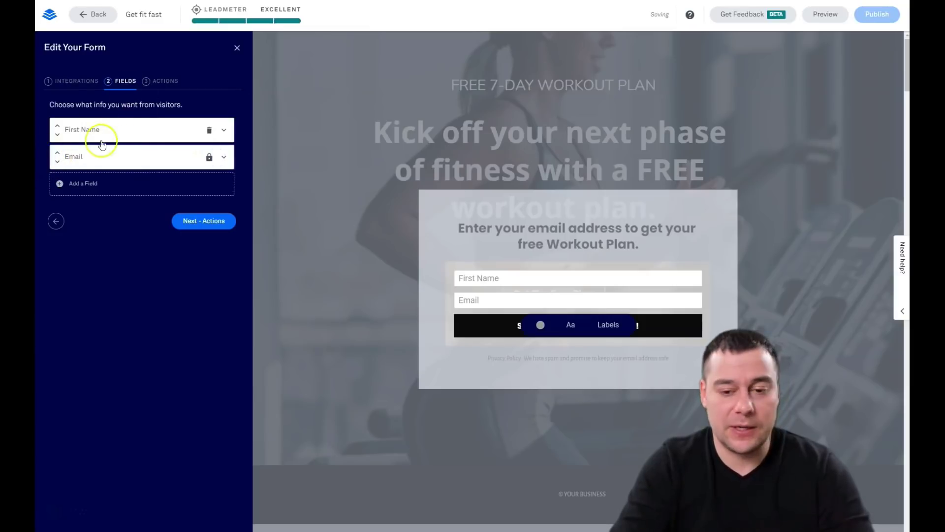
pyautogui.click(150, 83)
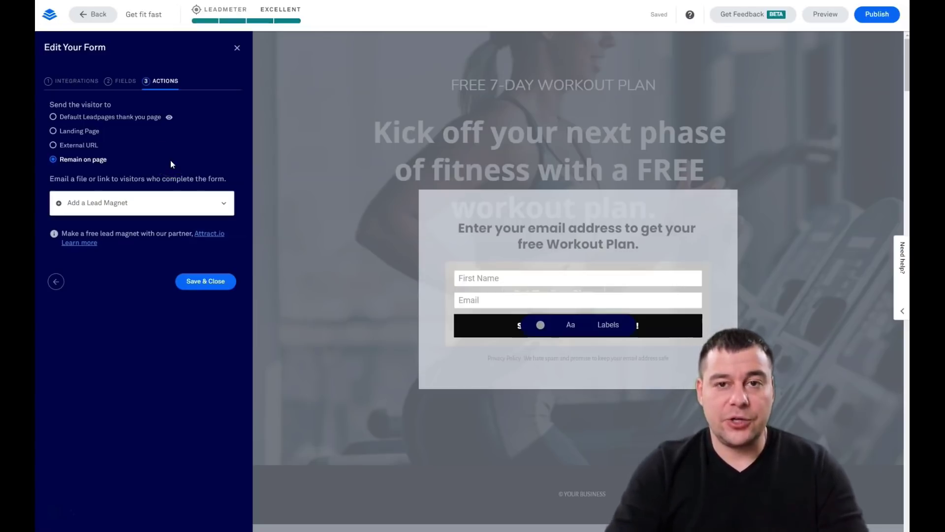
pyautogui.click(237, 48)
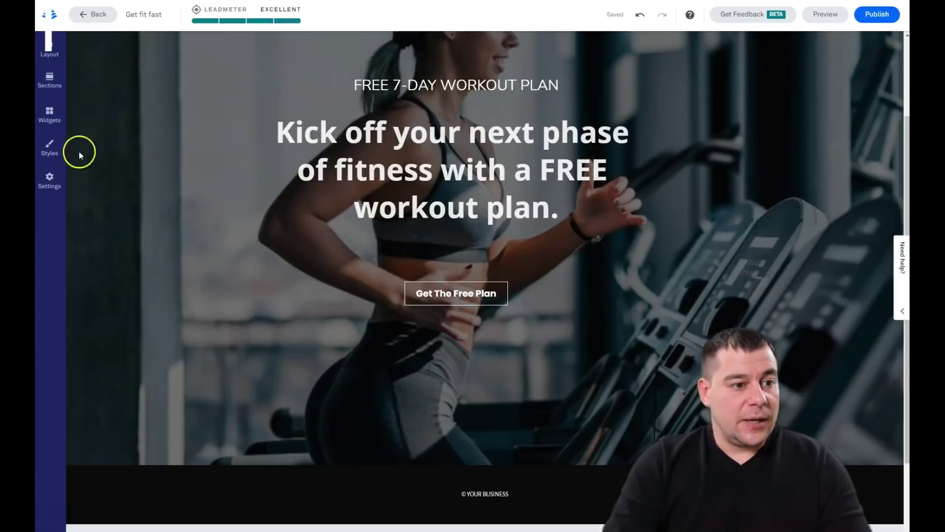
# - Examine the page's SEO, social and analytics settings, including the Google Analytics and tracking code fields
pyautogui.click(49, 180)
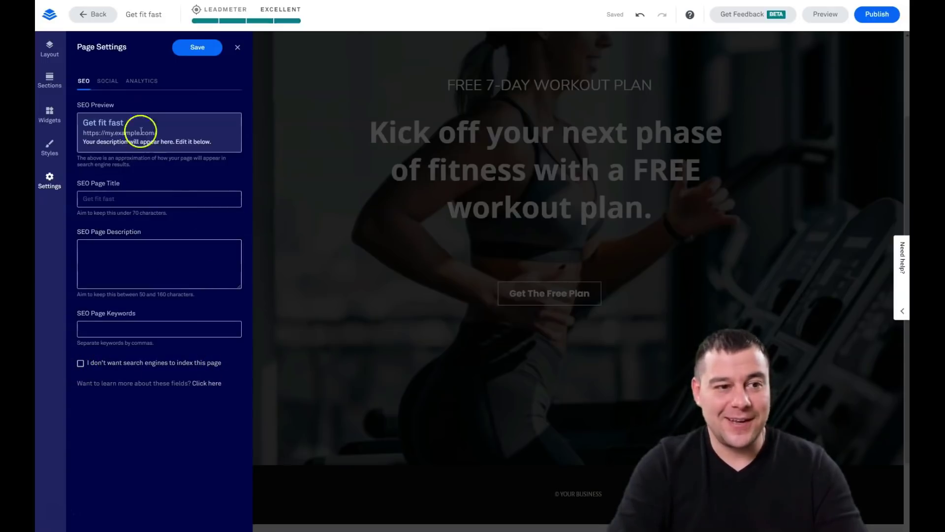
pyautogui.click(106, 82)
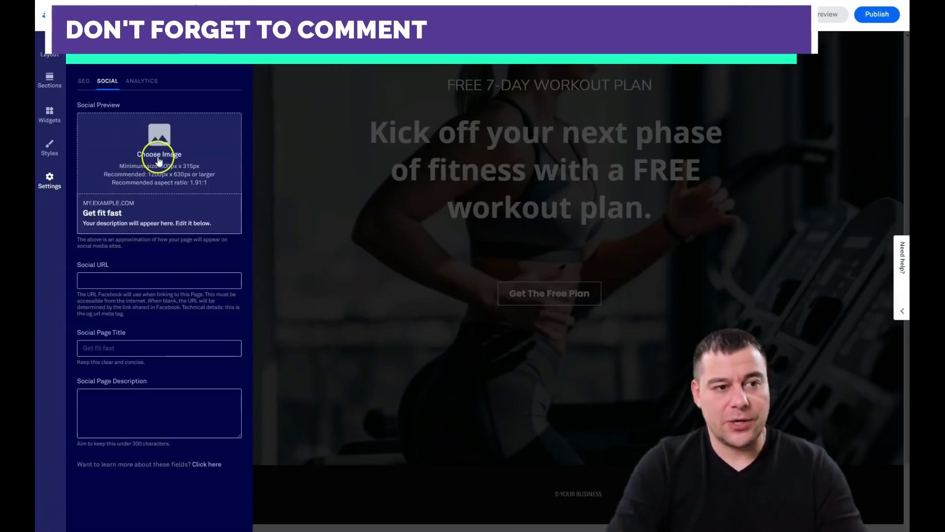
pyautogui.click(142, 82)
pyautogui.click(144, 162)
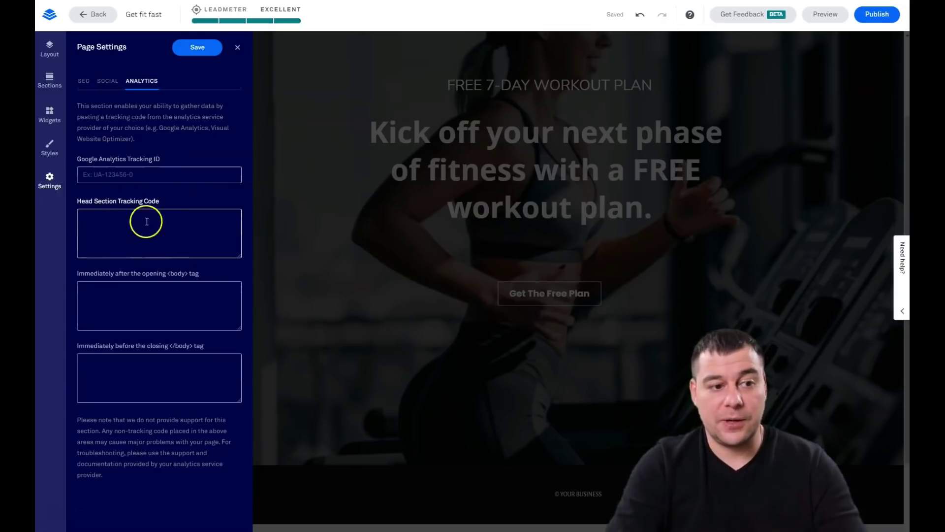
pyautogui.click(237, 48)
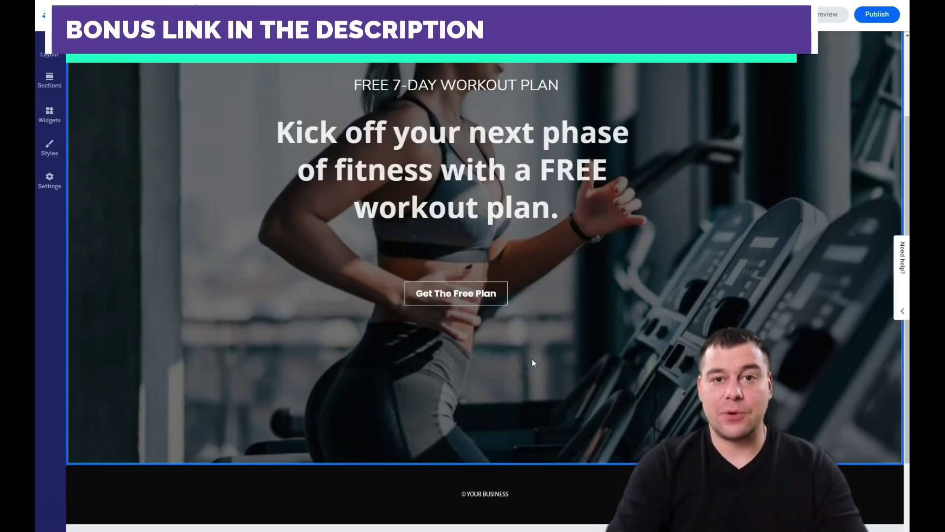
pyautogui.click(534, 342)
pyautogui.scroll(2, 559, 344)
pyautogui.click(630, 244)
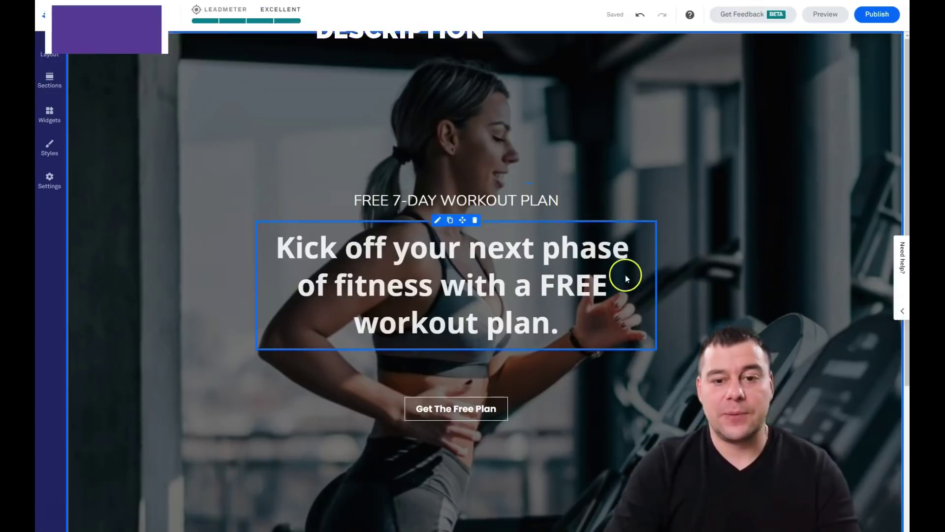
pyautogui.scroll(-5, 623, 269)
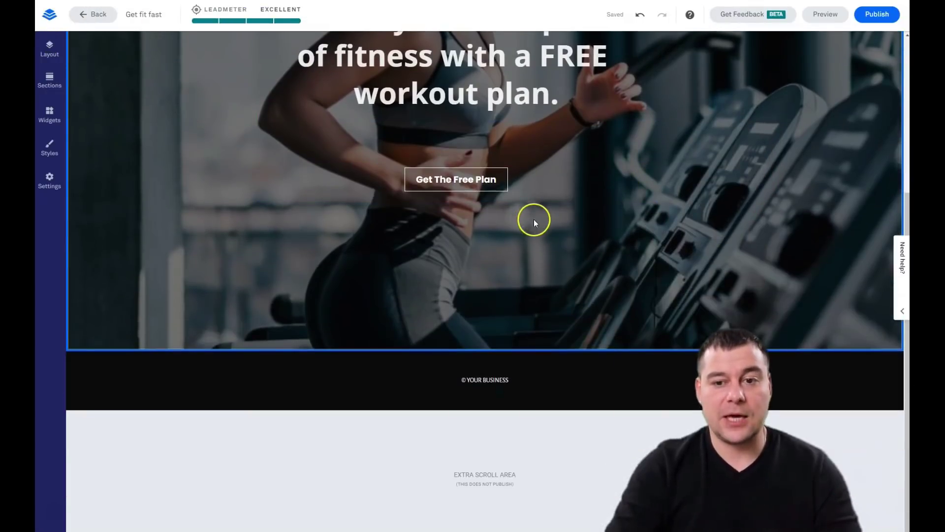
pyautogui.scroll(5, 537, 223)
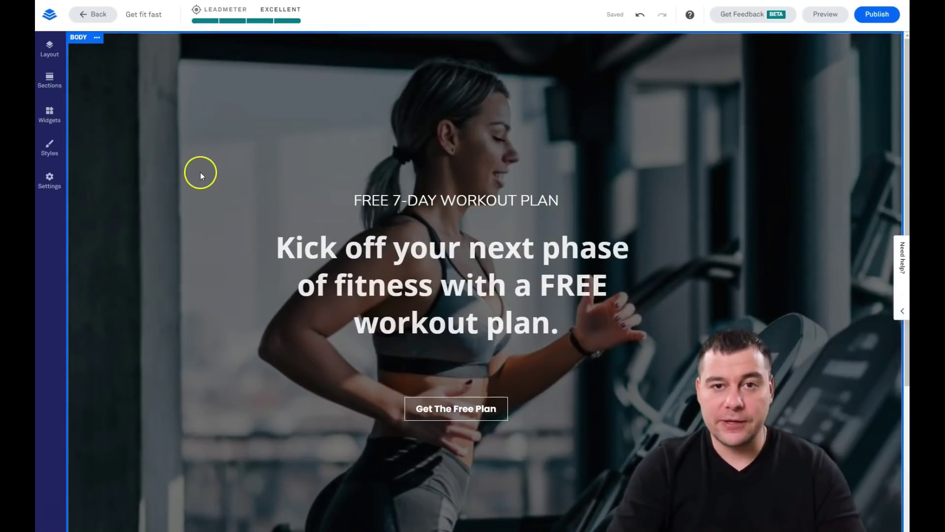
pyautogui.click(266, 178)
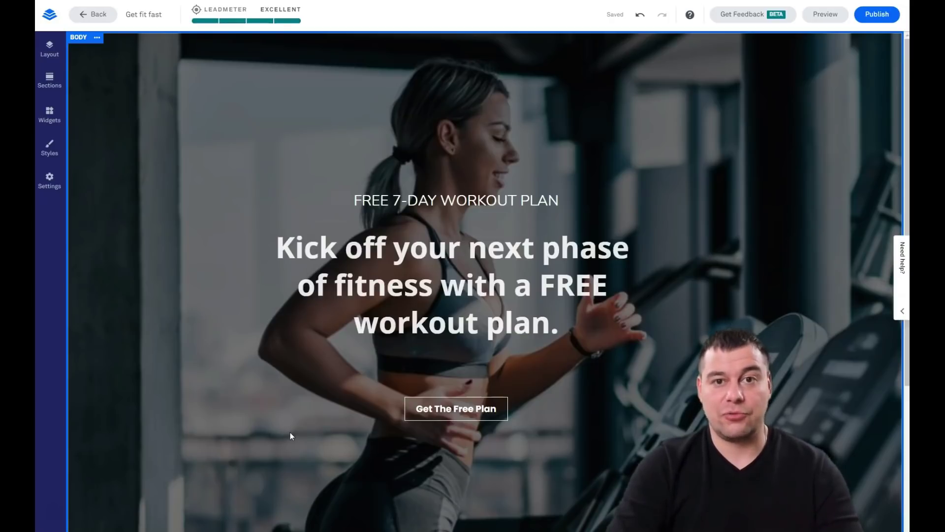
pyautogui.click(222, 233)
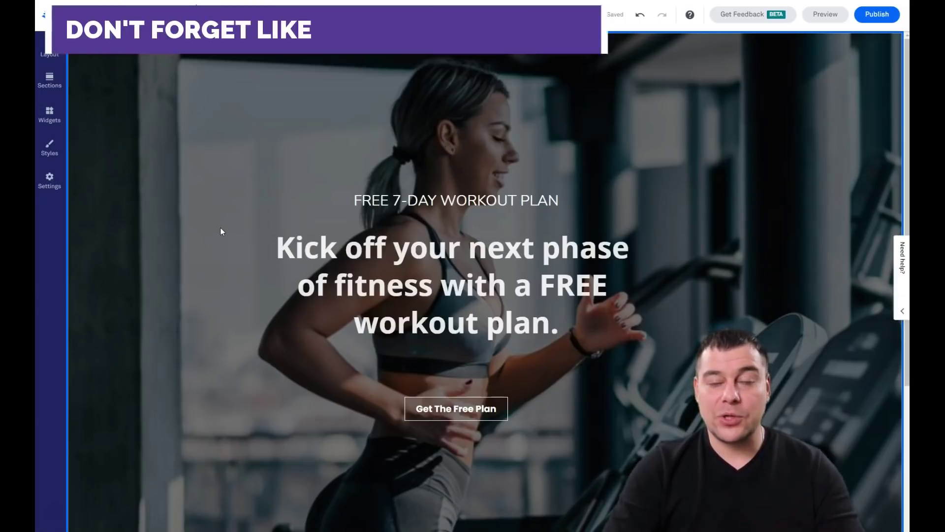
pyautogui.click(217, 237)
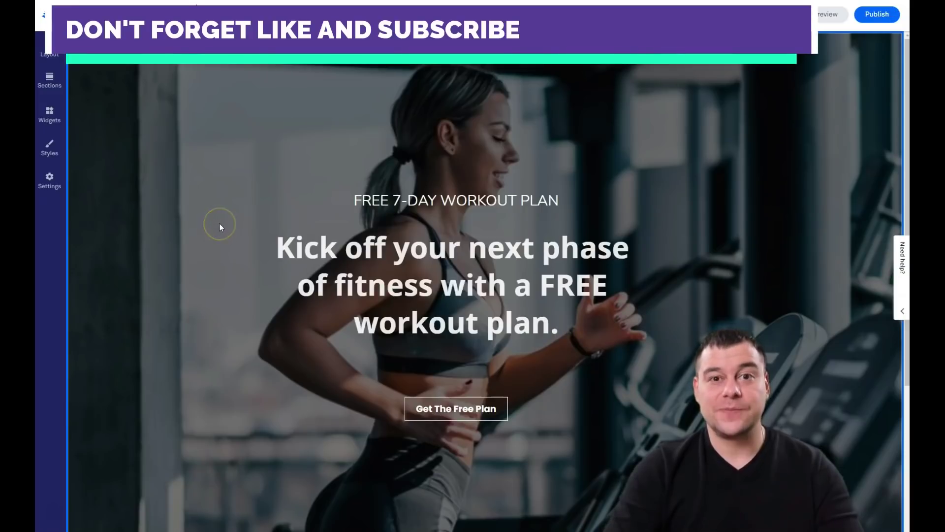